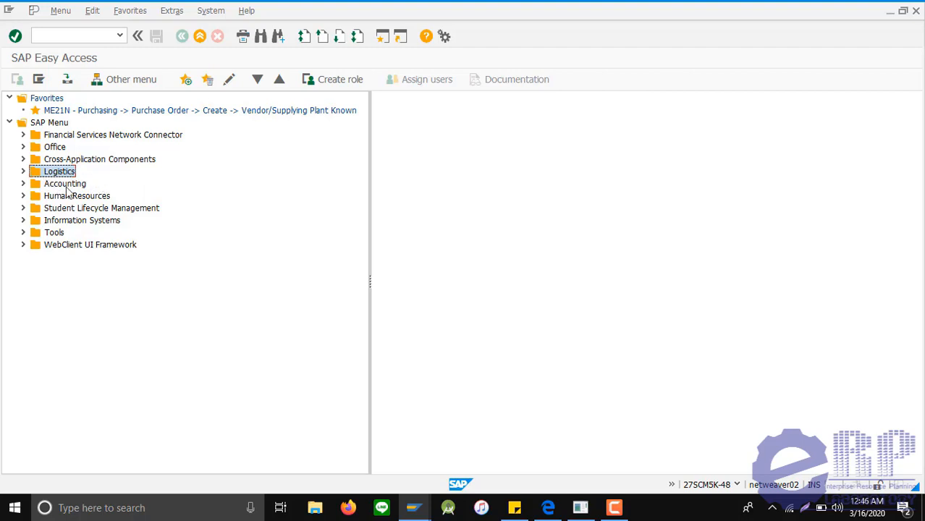
# Display service T-LM2K48 through AC03 - Service Master under Materials Management, expand its long text, and return to the main menu.
pyautogui.click(24, 174)
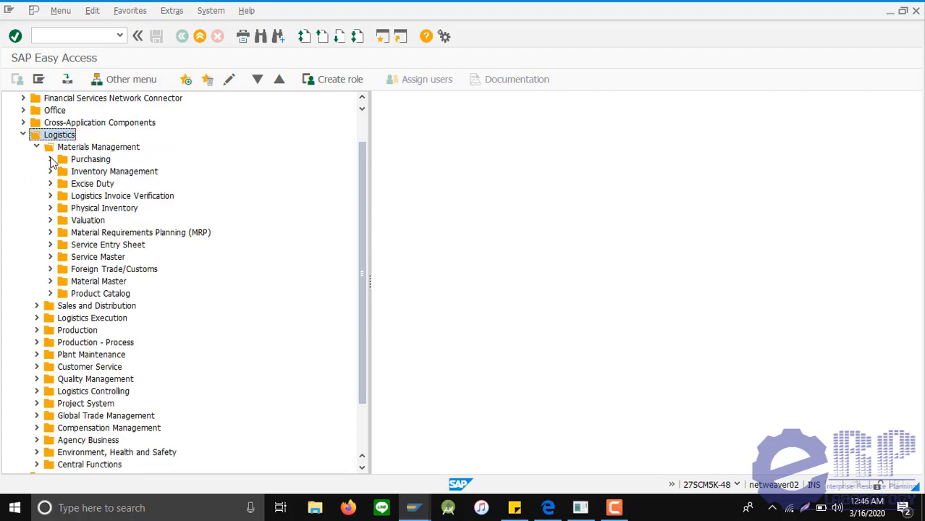
pyautogui.click(50, 257)
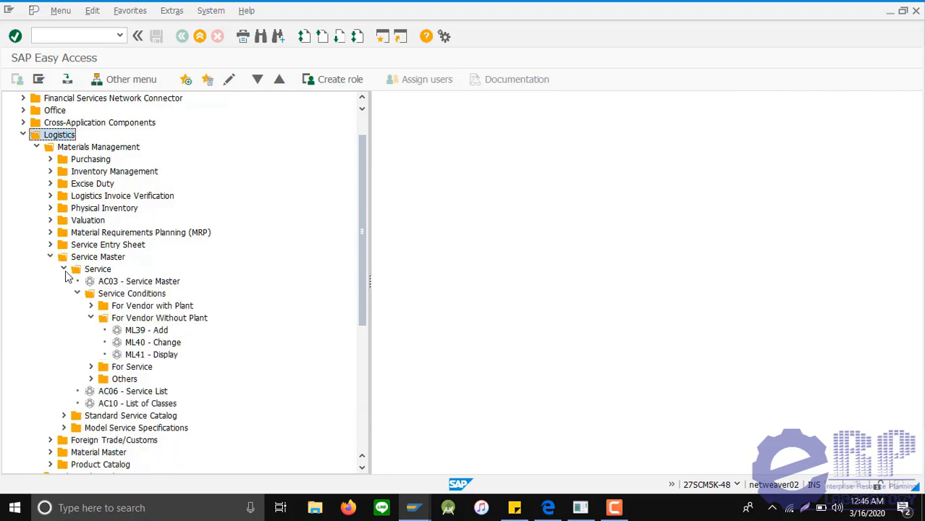
pyautogui.click(64, 270)
pyautogui.click(64, 270)
pyautogui.click(117, 281)
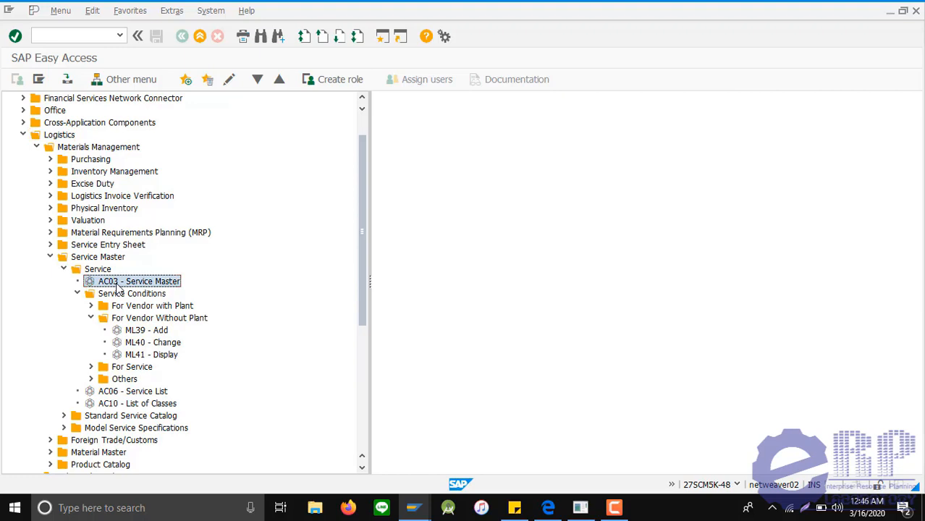
pyautogui.doubleClick(135, 284)
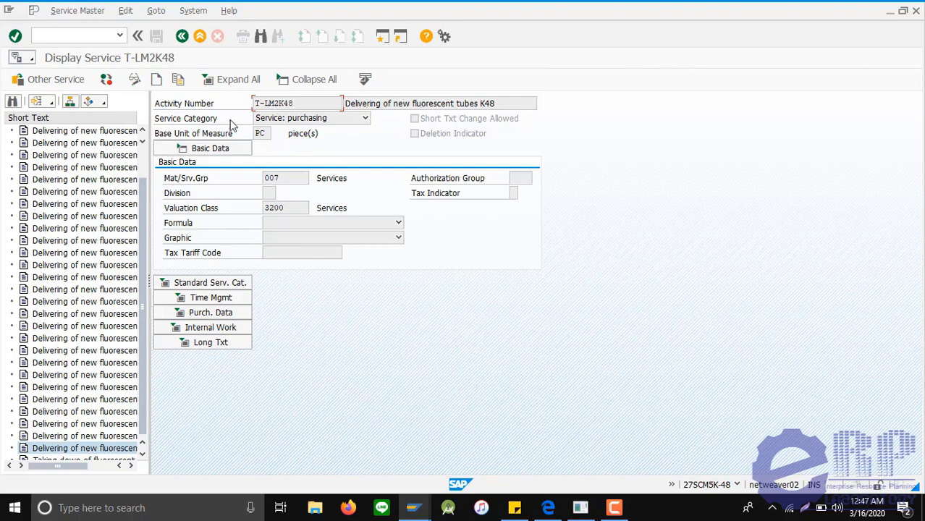
pyautogui.click(212, 345)
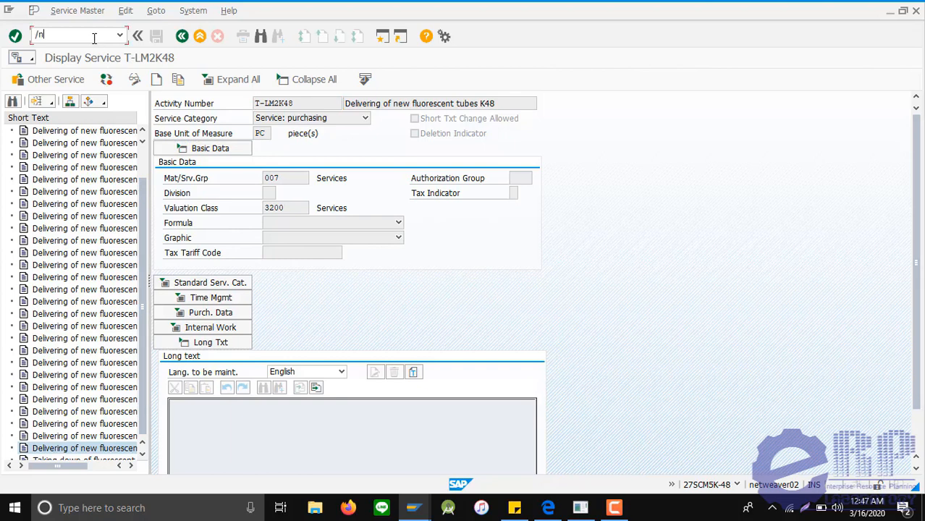
pyautogui.press('Return')
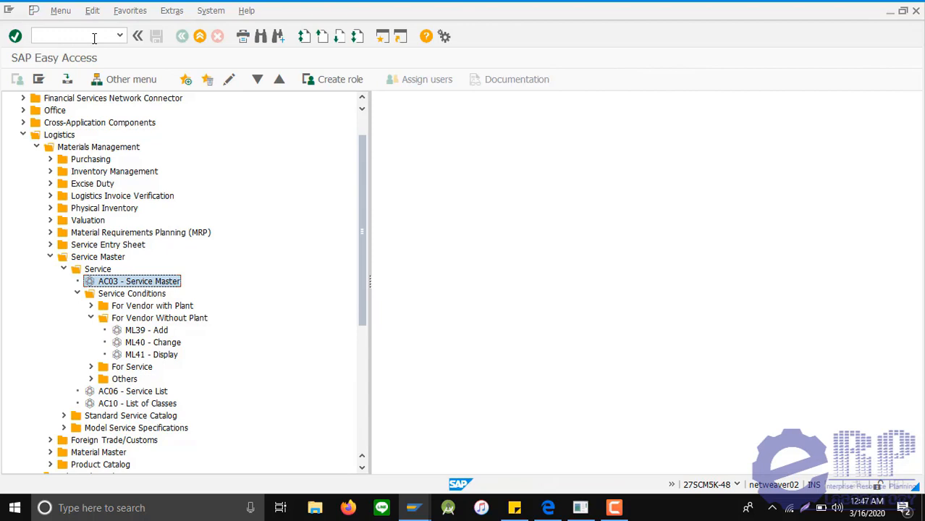
# Open ML41 - Display in the service conditions for vendor without plant.
pyautogui.click(78, 293)
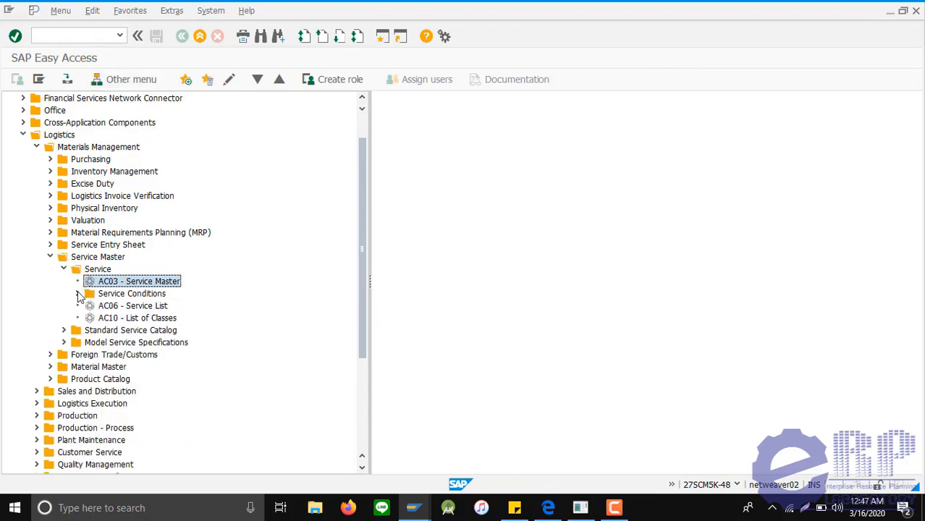
pyautogui.click(78, 294)
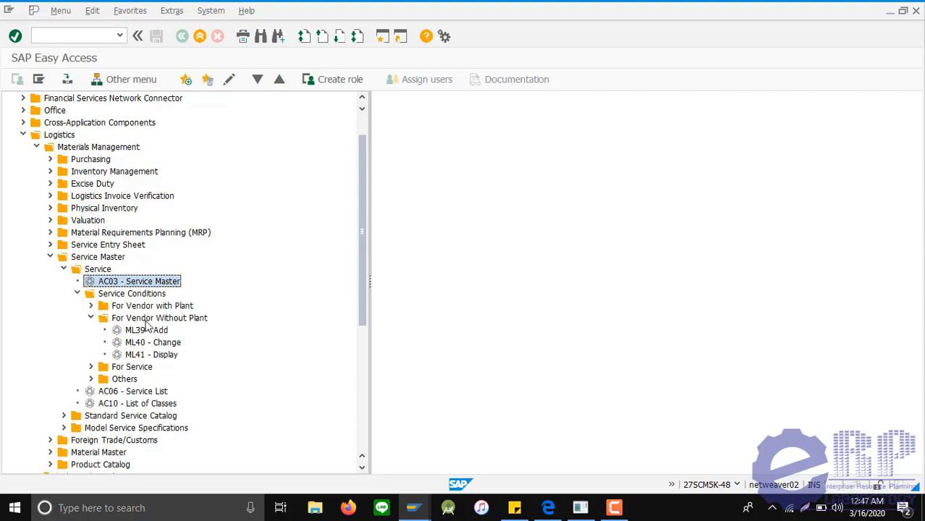
pyautogui.click(148, 356)
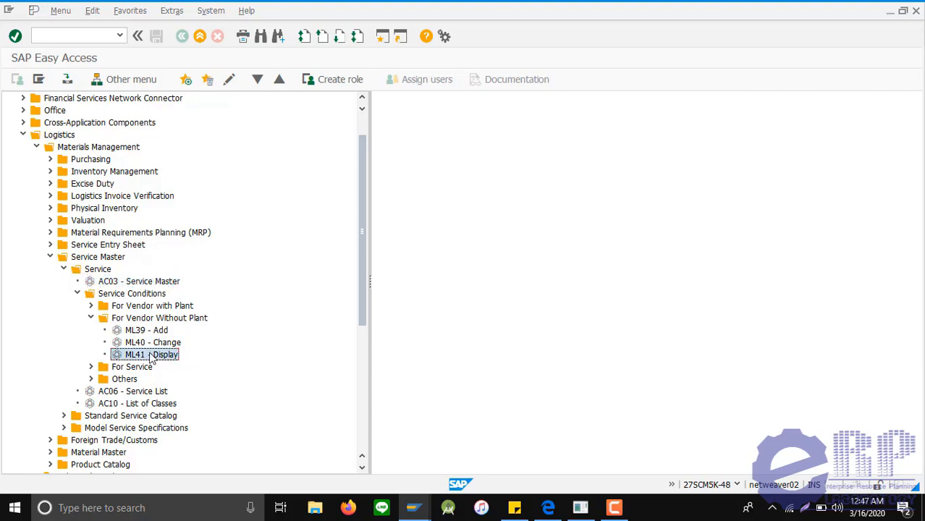
pyautogui.doubleClick(150, 356)
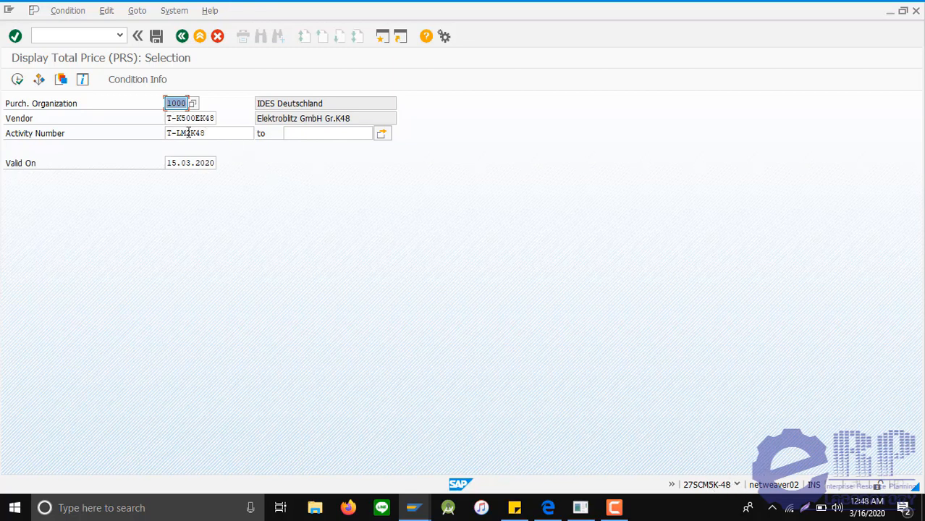
# Clear the activity number and run the price display for vendor T-K500EK48, then select activity T-LM2K48 in the overview.
pyautogui.click(215, 136)
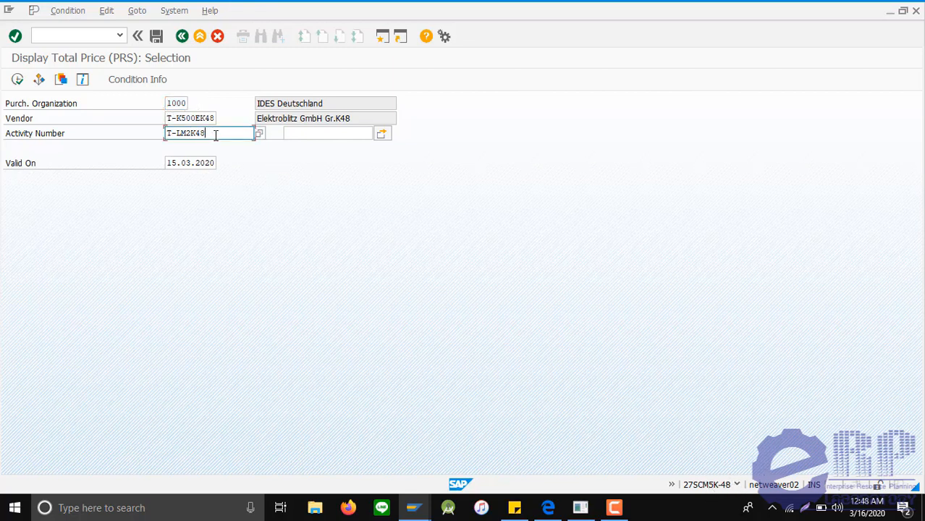
pyautogui.press('BackSpace')
pyautogui.press('BackSpace')
pyautogui.press('BackSpace')
pyautogui.press('BackSpace')
pyautogui.press('BackSpace')
pyautogui.press('BackSpace')
pyautogui.press('BackSpace')
pyautogui.click(15, 85)
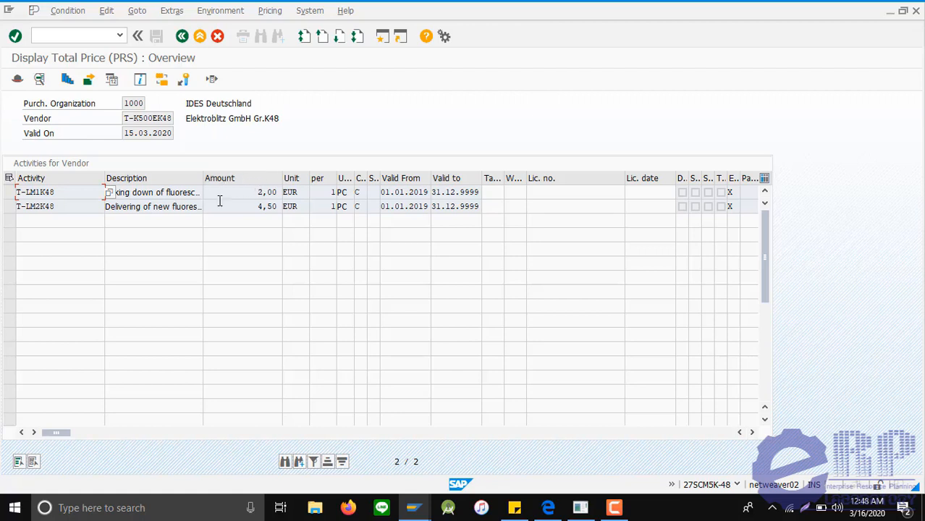
pyautogui.click(68, 210)
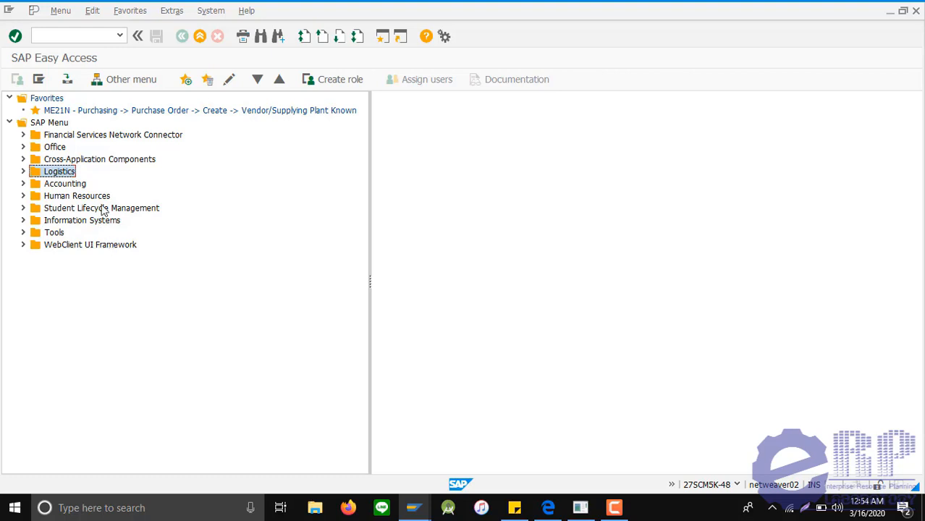
# Open ME21N - Vendor/Supplying Plant Known under Logistics, Materials Management, Purchasing, Purchase Order, Create.
pyautogui.click(24, 173)
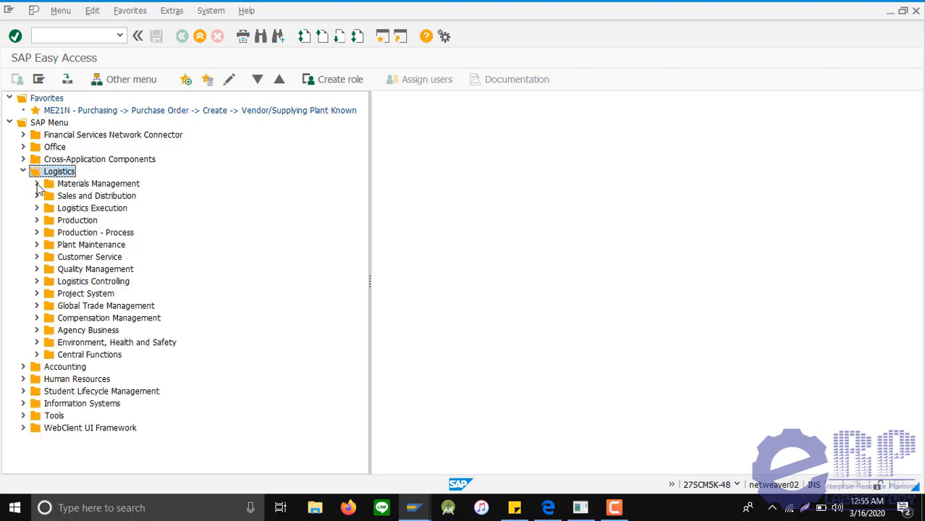
pyautogui.click(37, 184)
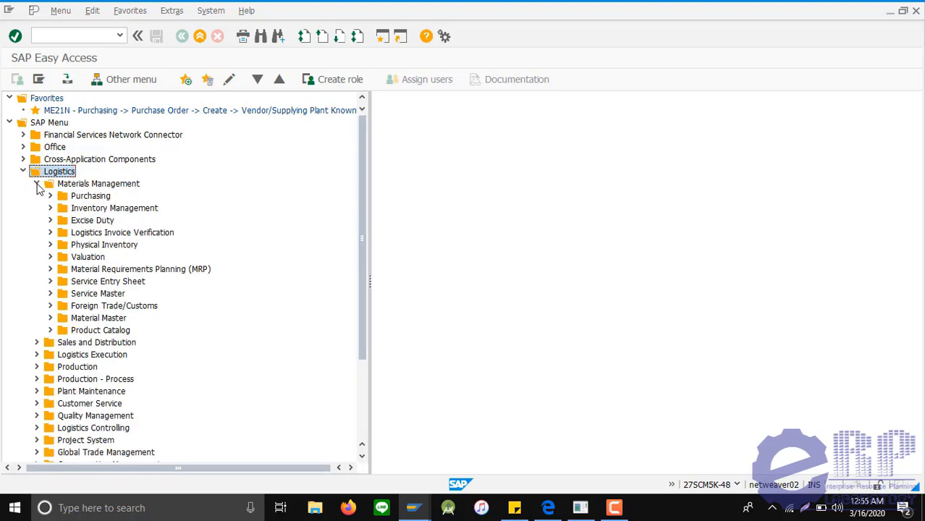
pyautogui.click(50, 196)
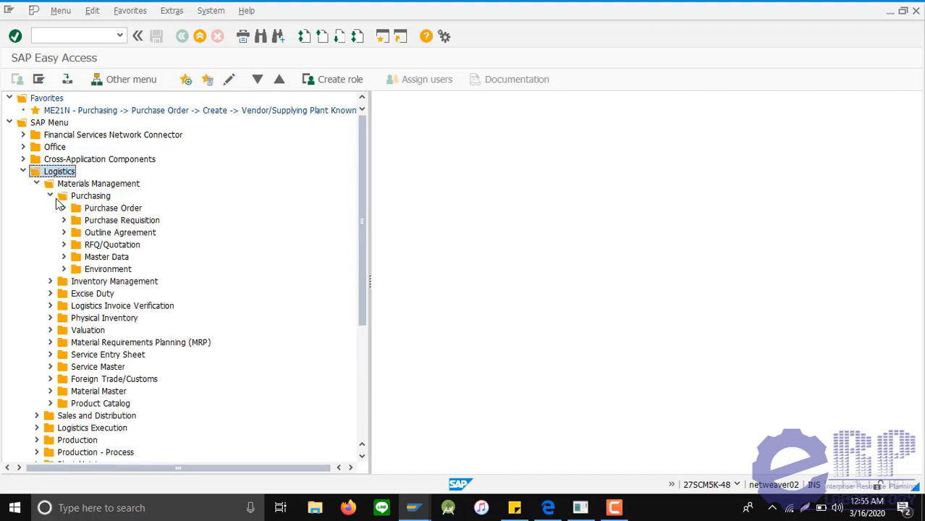
pyautogui.click(64, 209)
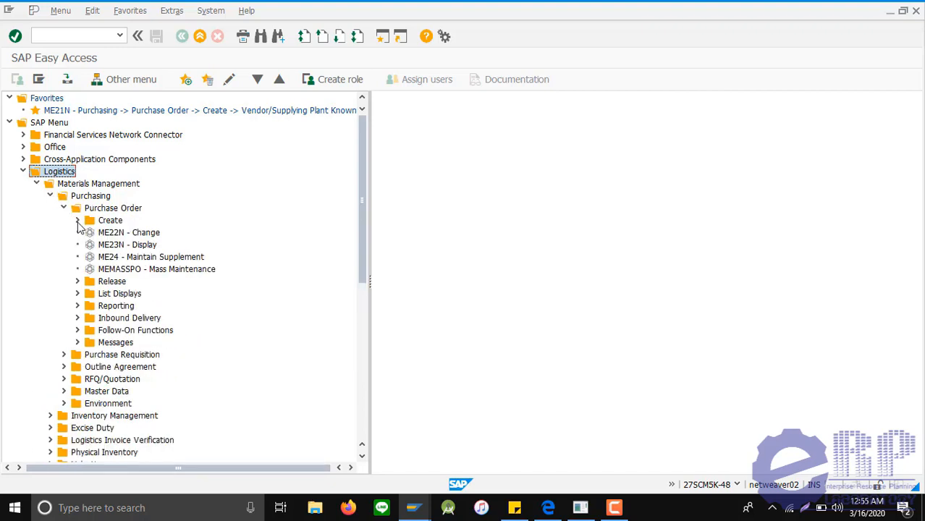
pyautogui.click(78, 221)
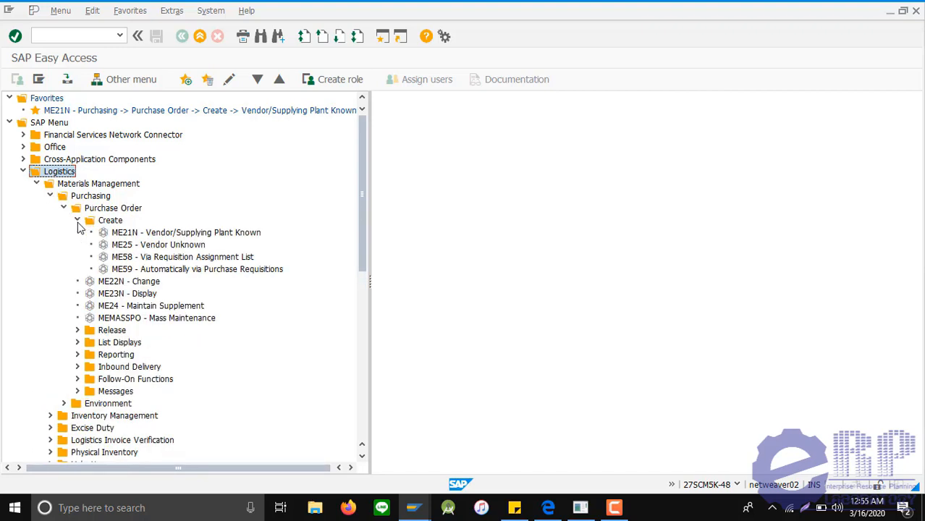
pyautogui.doubleClick(172, 232)
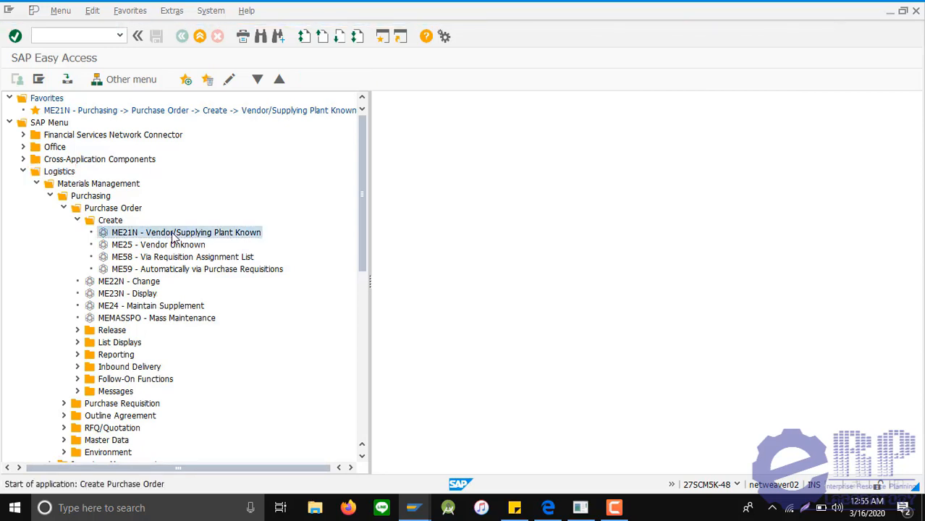
# Enter T-K500EK48 as the vendor of the new standard purchase order.
pyautogui.click(290, 103)
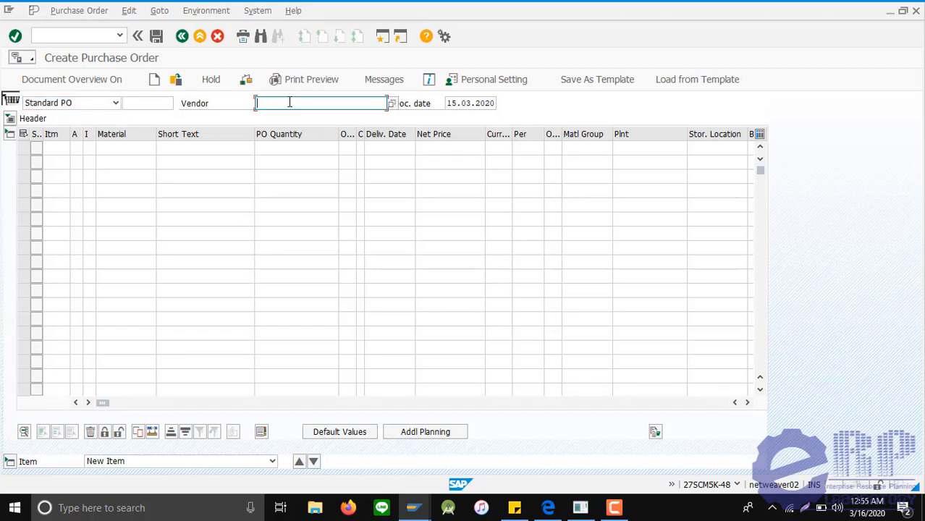
pyautogui.write('T-K')
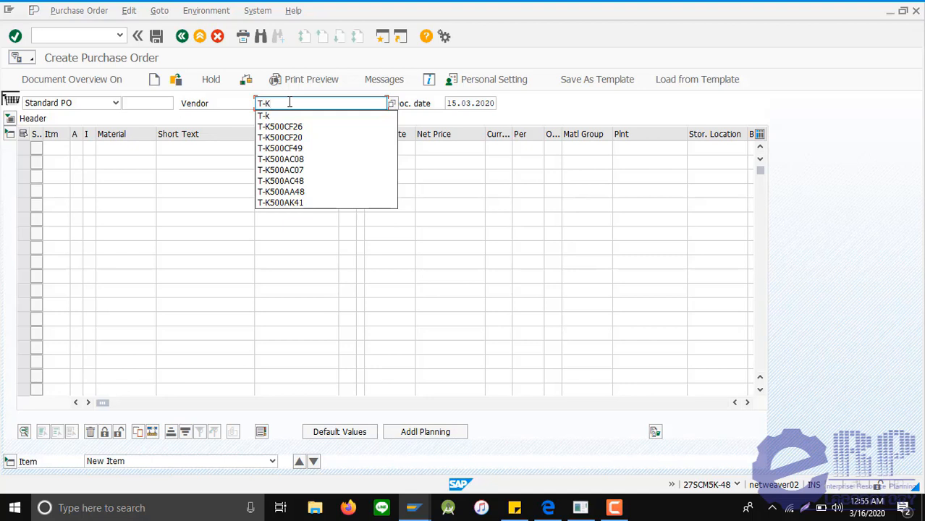
pyautogui.write('500')
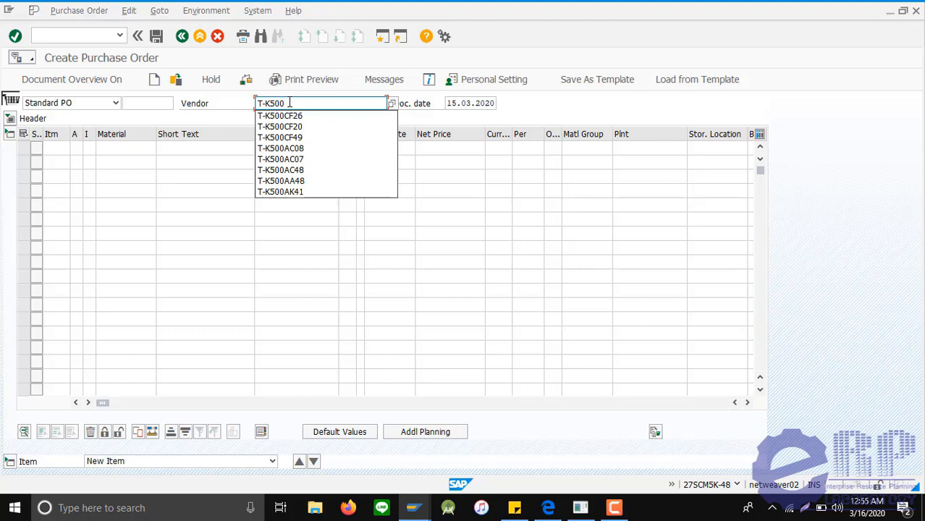
pyautogui.write('E')
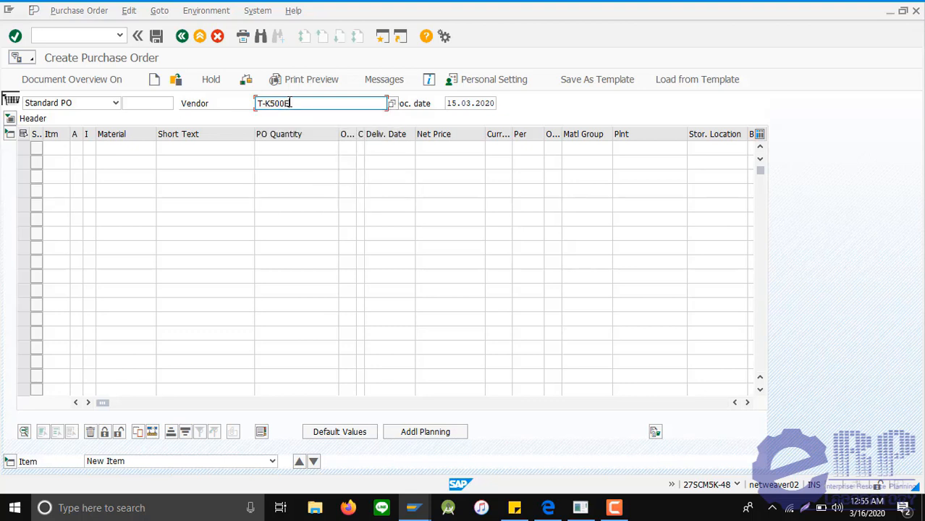
pyautogui.write('K48')
pyautogui.press('Return')
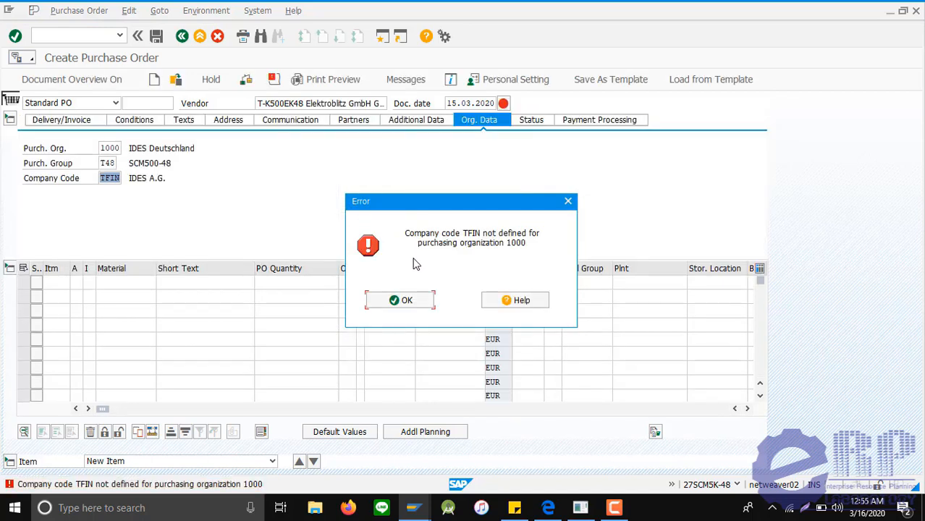
# Set the company code in the purchase order's organizational data to 1000.
pyautogui.click(425, 300)
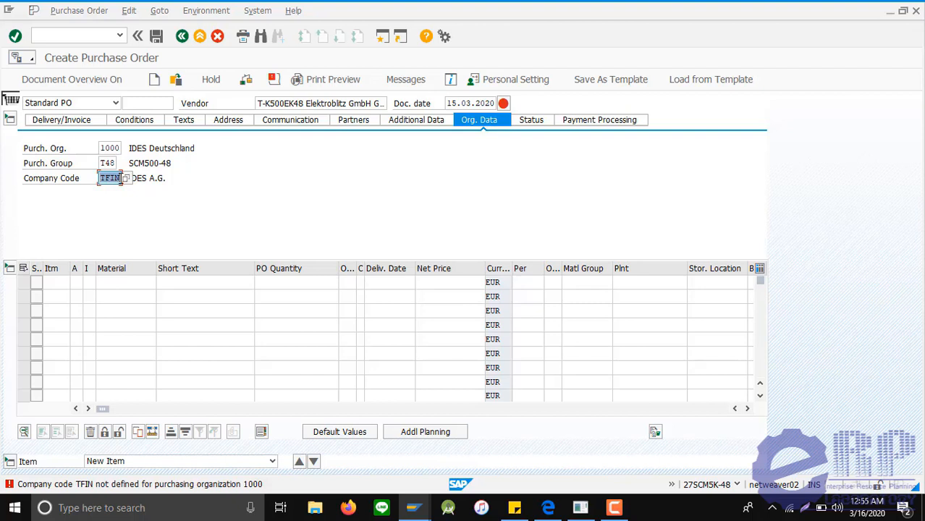
pyautogui.press('BackSpace')
pyautogui.click(116, 191)
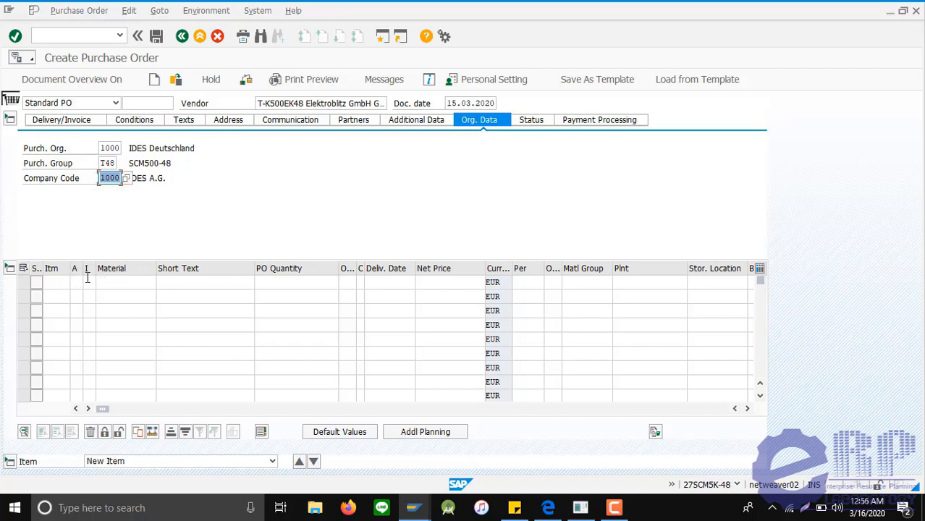
# Widen the account assignment column and give the first item account assignment category U and item category D.
pyautogui.moveTo(82, 269); pyautogui.dragTo(107, 272)
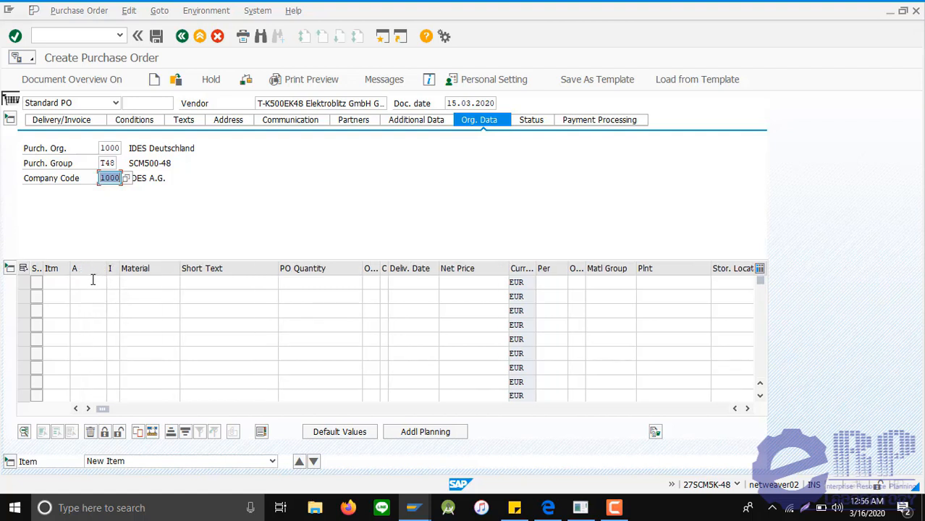
pyautogui.click(91, 282)
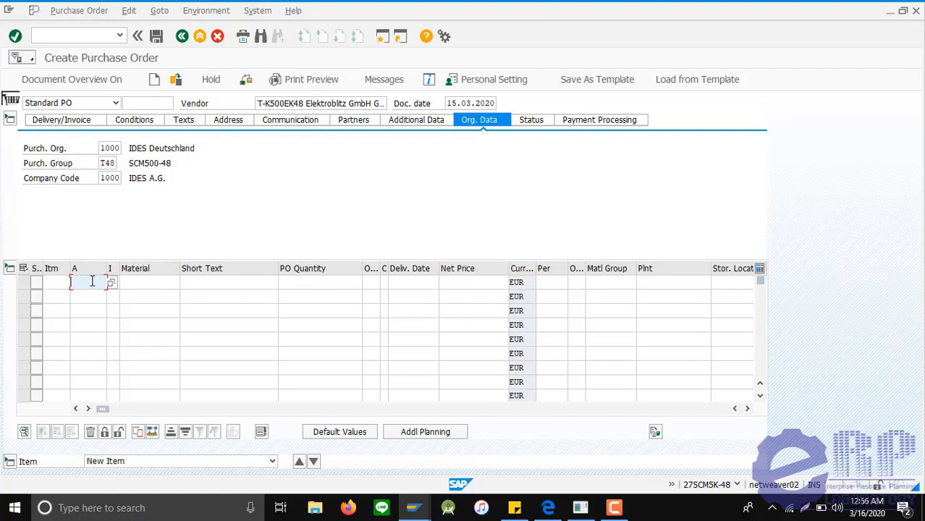
pyautogui.write('u')
pyautogui.press('BackSpace')
pyautogui.write('U')
pyautogui.click(123, 284)
pyautogui.click(114, 284)
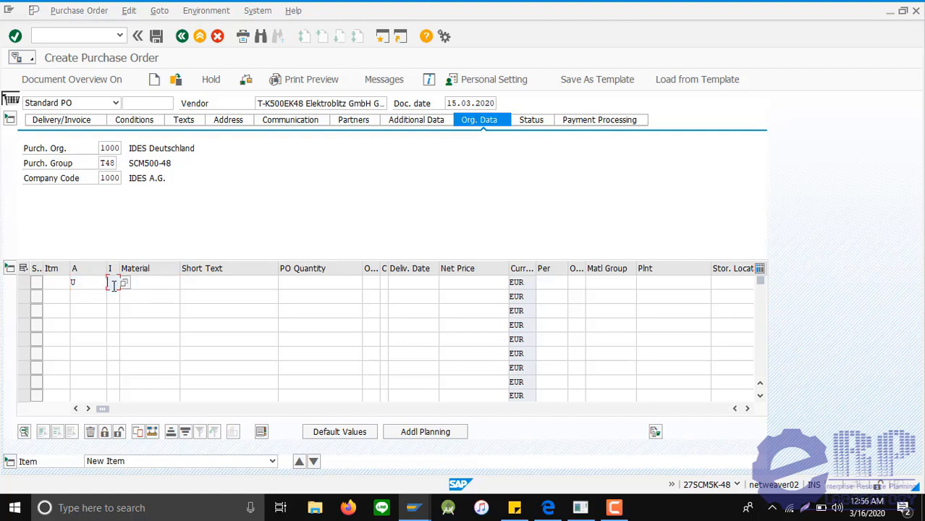
pyautogui.write('D')
# Enter "Exchange of fluorescent tubes" as the first item's short text.
pyautogui.click(220, 281)
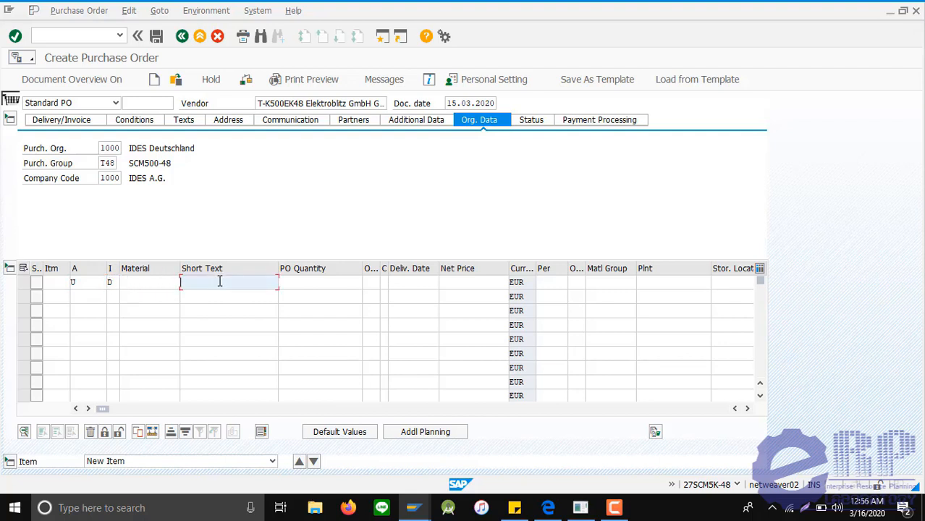
pyautogui.write('e')
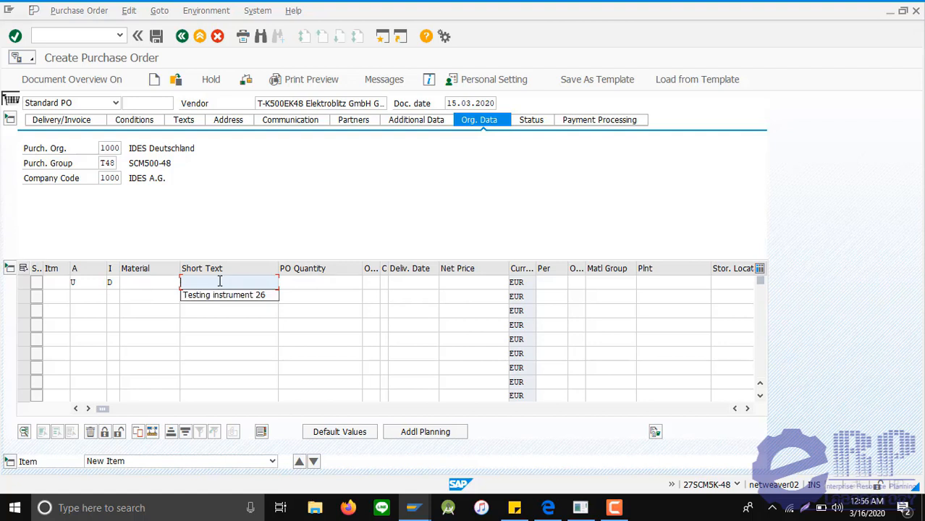
pyautogui.write('xc')
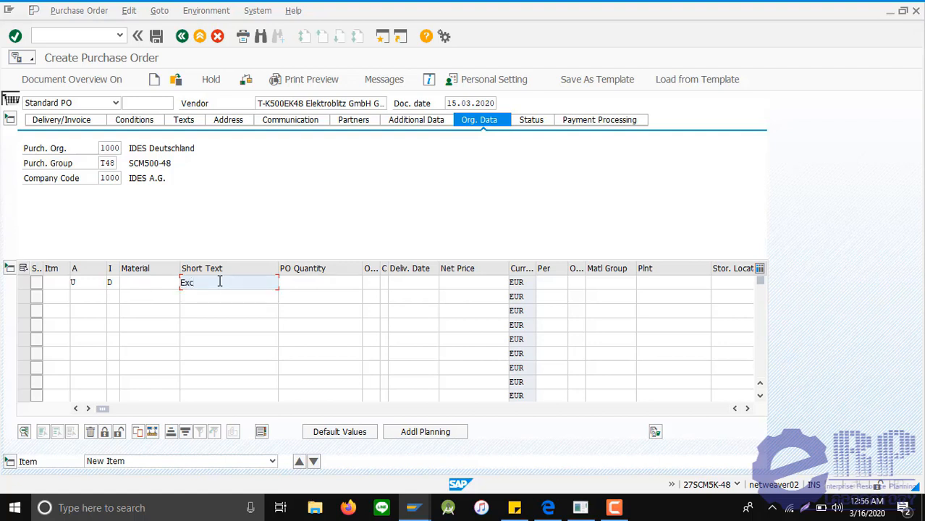
pyautogui.write('hange of fluorescent tubes')
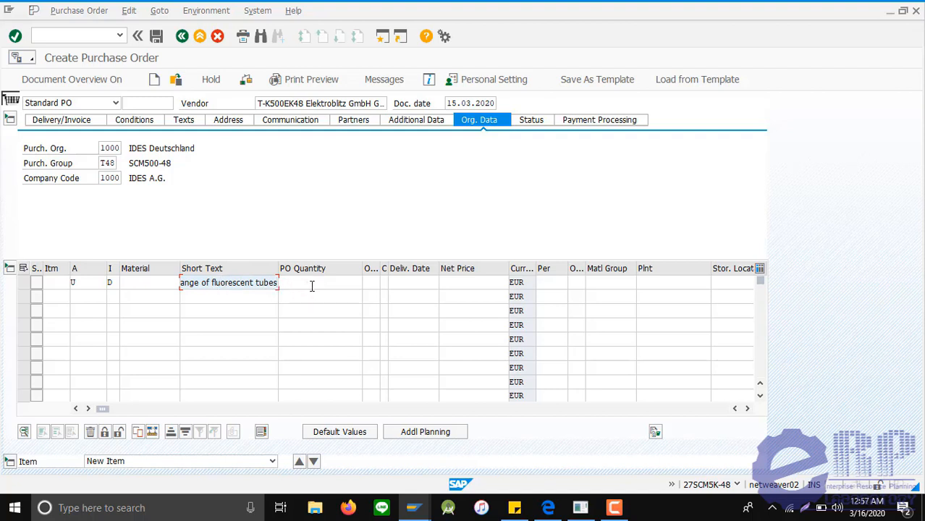
# Set the first item's material group to 007 and plant to 1000, and acknowledge the missing services or limits.
pyautogui.click(612, 285)
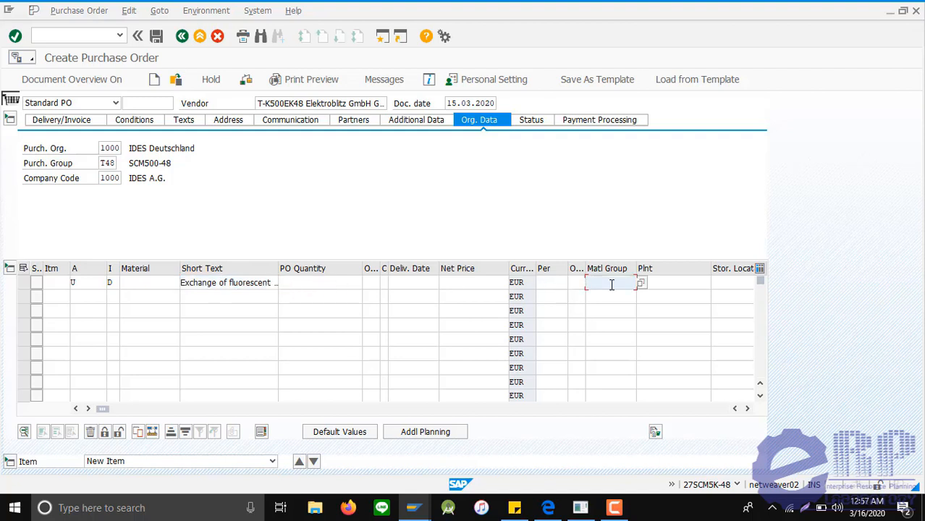
pyautogui.write('007')
pyautogui.click(696, 284)
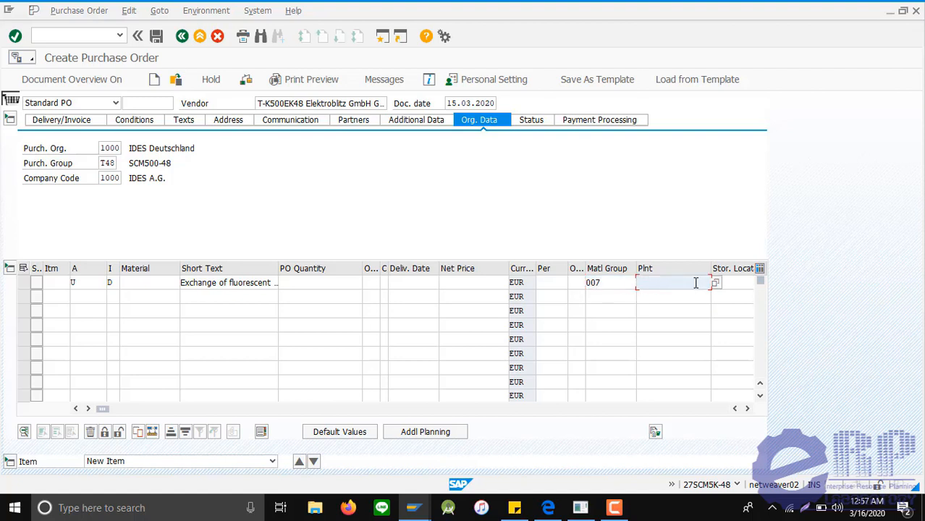
pyautogui.write('1000')
pyautogui.press('Return')
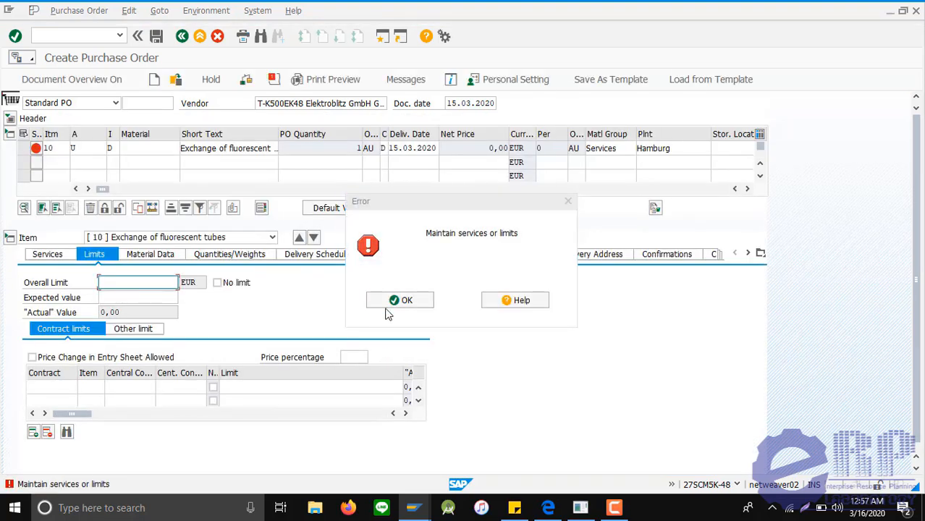
pyautogui.click(391, 300)
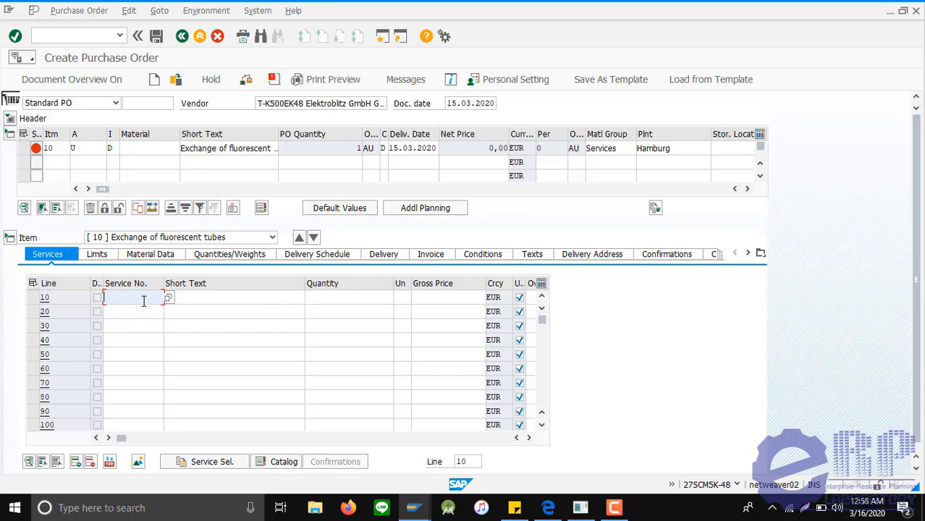
# Enter services T-LM1K48 and T-LM2K48 in lines 10 and 20 of the item's services.
pyautogui.write('T-')
pyautogui.write('LM1K48')
pyautogui.click(153, 315)
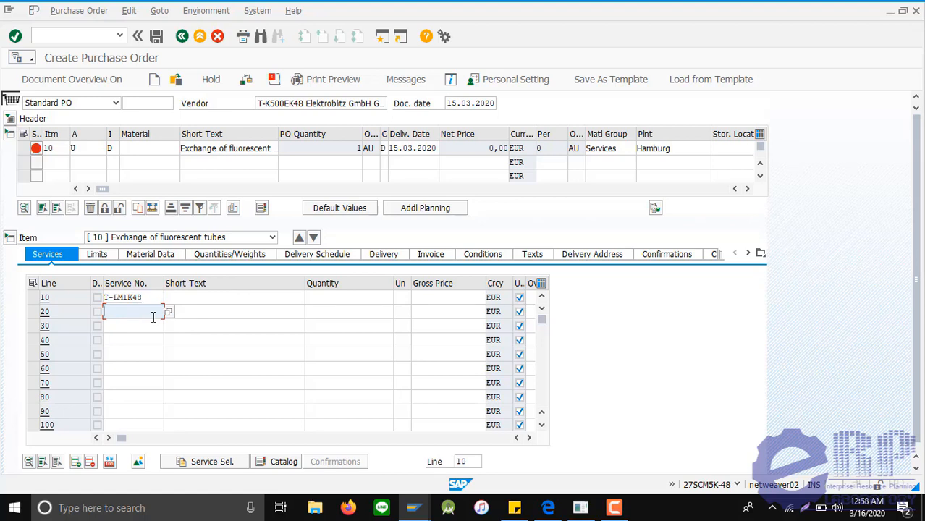
pyautogui.write('T-LM2K48')
# Set the quantity of both service lines to 100 and accept the contract warning.
pyautogui.click(345, 302)
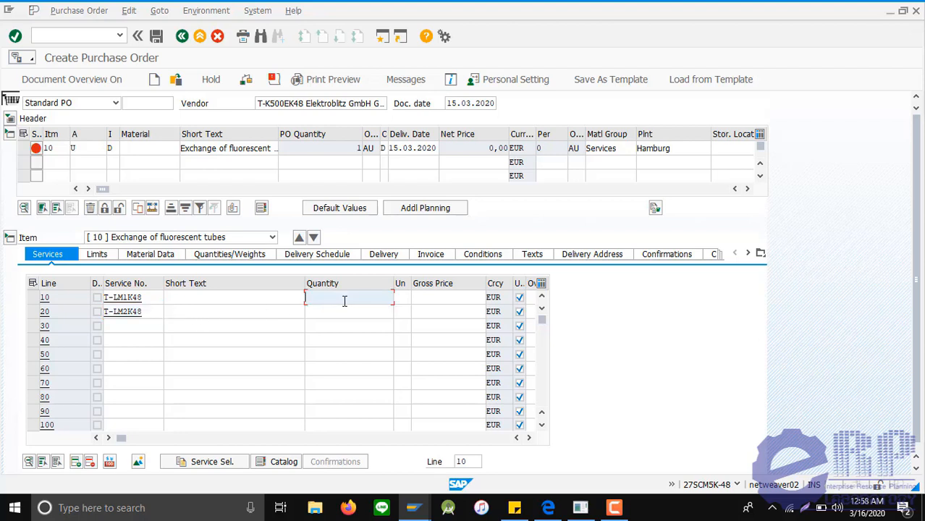
pyautogui.write('100')
pyautogui.press('Down')
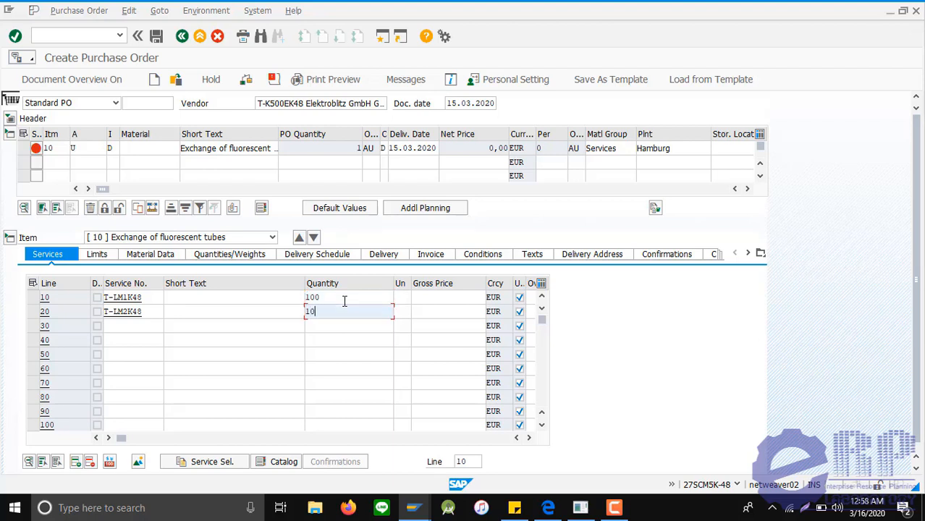
pyautogui.press('Return')
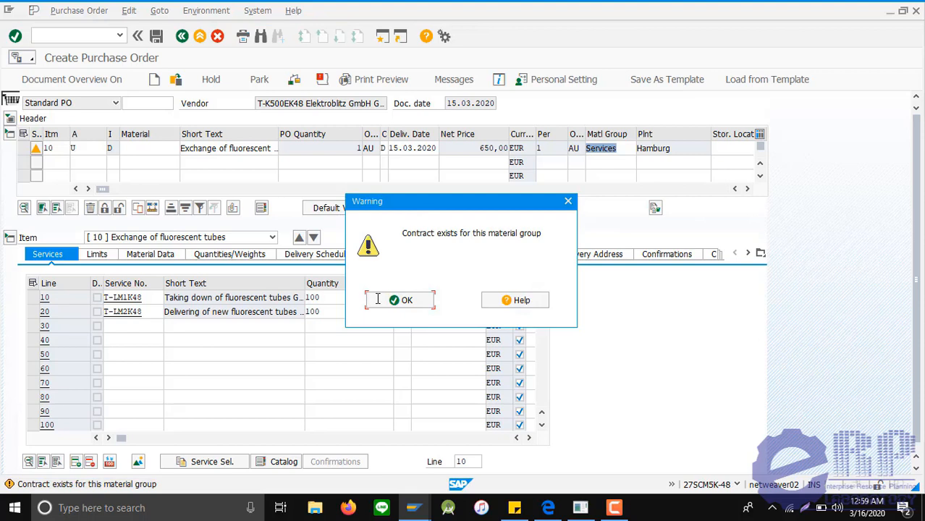
pyautogui.click(377, 299)
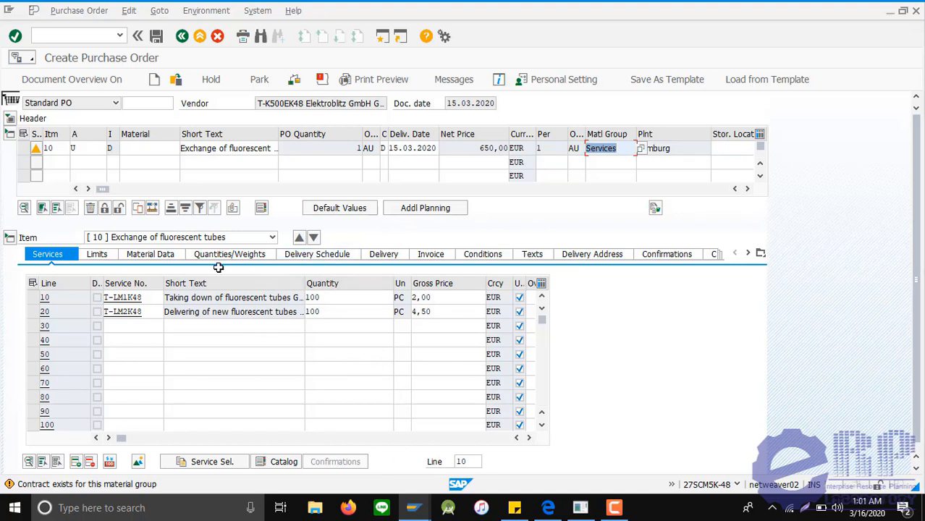
# Set the item's overall limit and expected value to 200 EUR each, and save the purchase order.
pyautogui.click(112, 259)
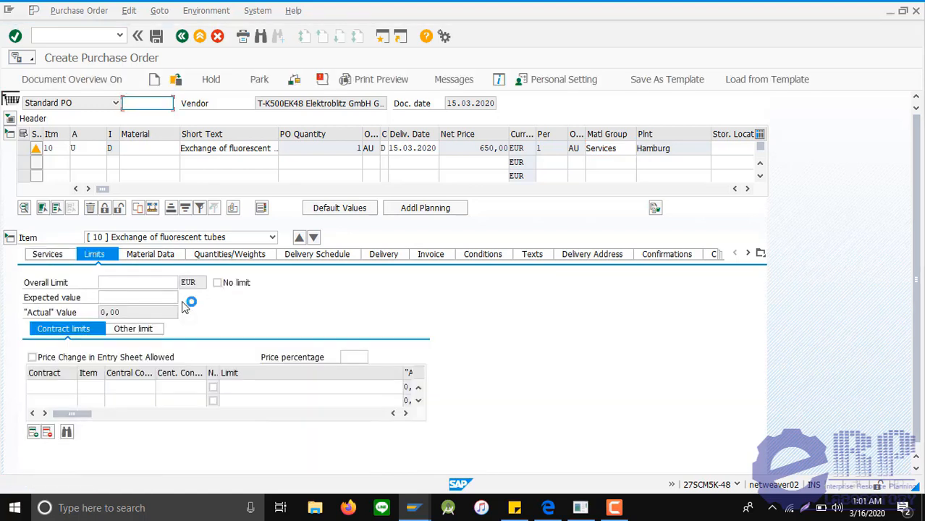
pyautogui.click(152, 281)
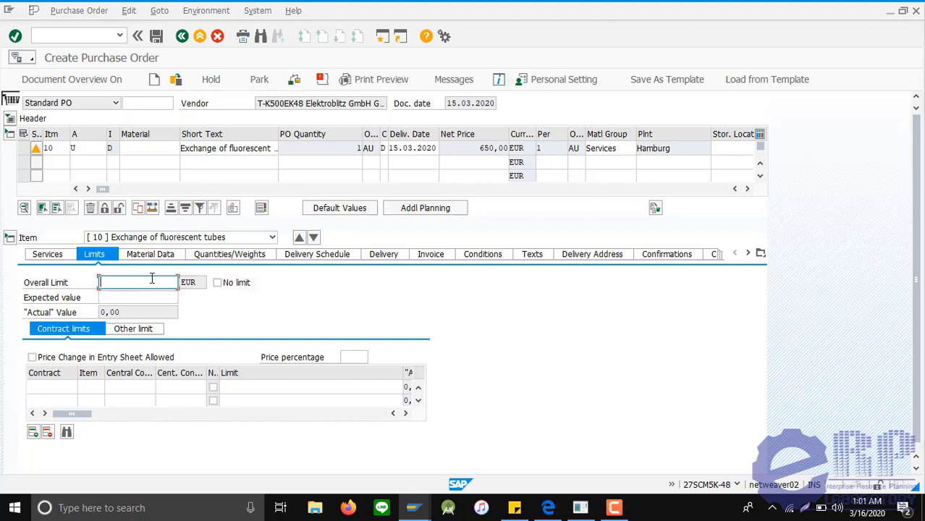
pyautogui.write('200')
pyautogui.press('Tab')
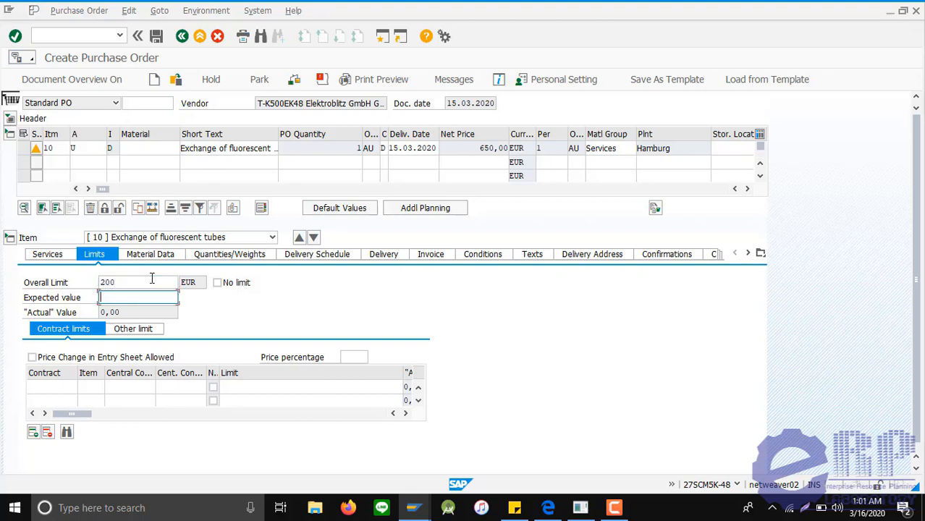
pyautogui.write('200')
pyautogui.press('Return')
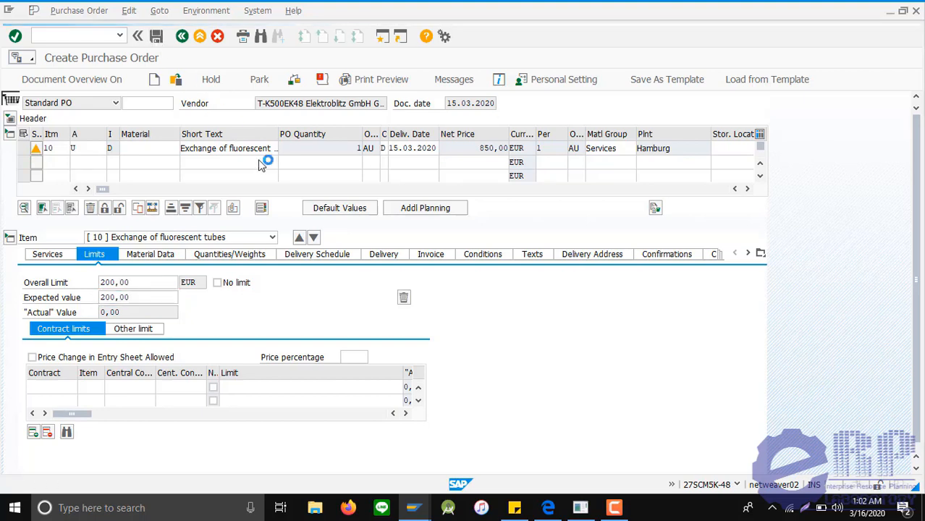
pyautogui.hotkey('ctrl', 's')
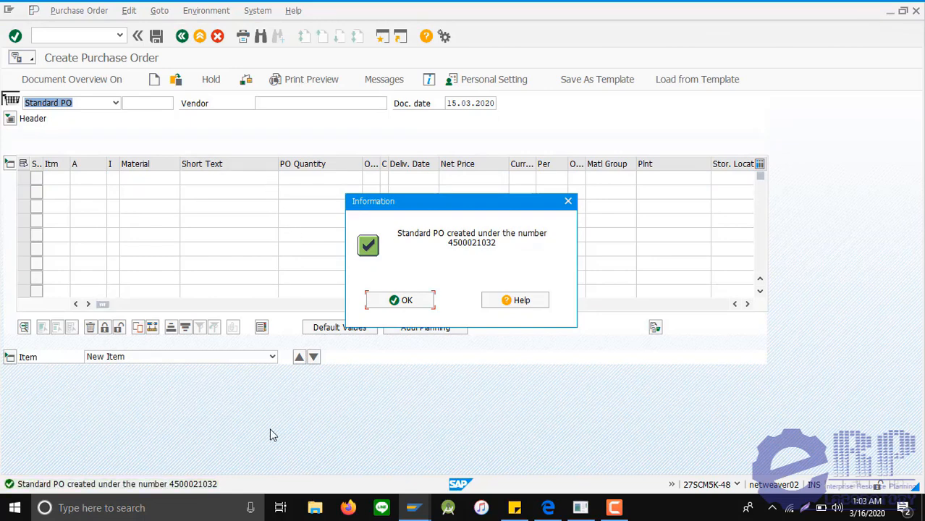
# Copy the purchase order creation message into a blank note in Sticky Notes and close the message details.
pyautogui.doubleClick(168, 485)
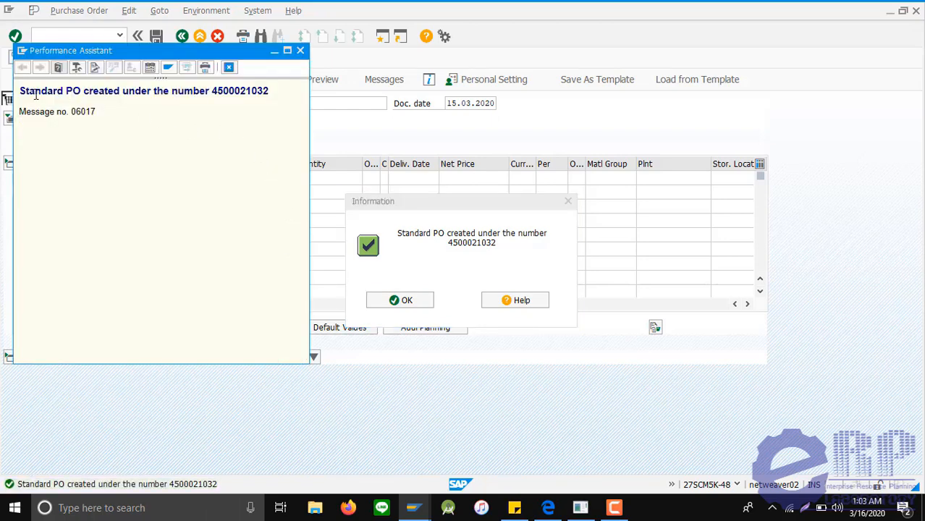
pyautogui.moveTo(22, 90); pyautogui.dragTo(256, 94)
pyautogui.hotkey('ctrl', 'c')
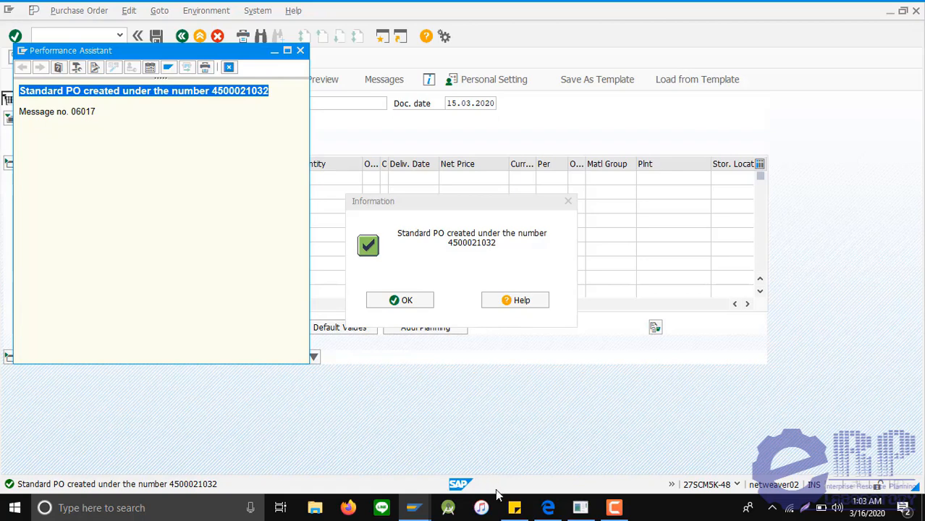
pyautogui.click(515, 508)
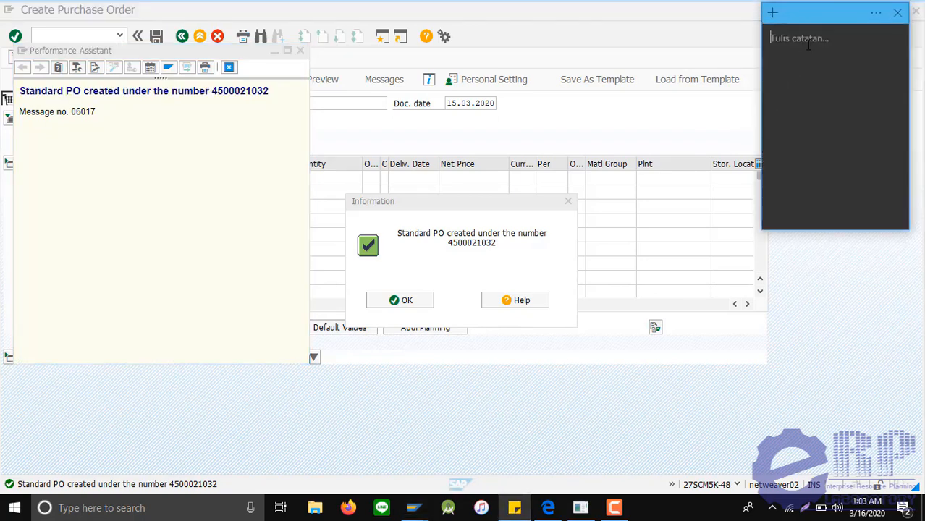
pyautogui.hotkey('ctrl', 'v')
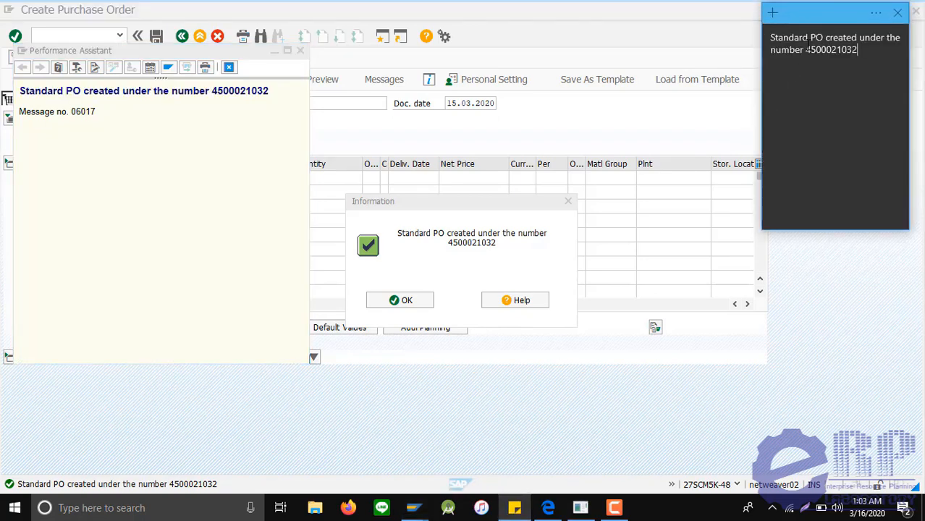
pyautogui.click(300, 52)
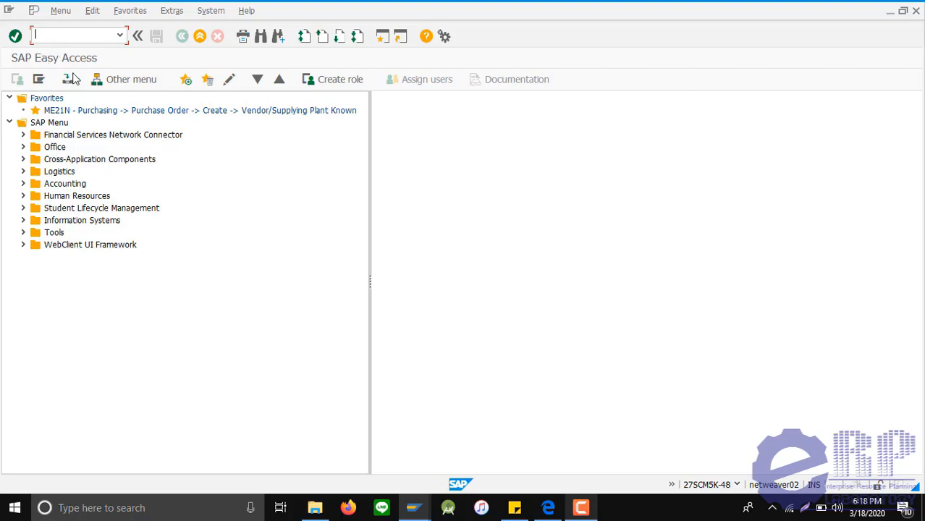
# Open the service entry sheet maintenance transaction ML81N under Logistics, Materials Management.
pyautogui.click(24, 173)
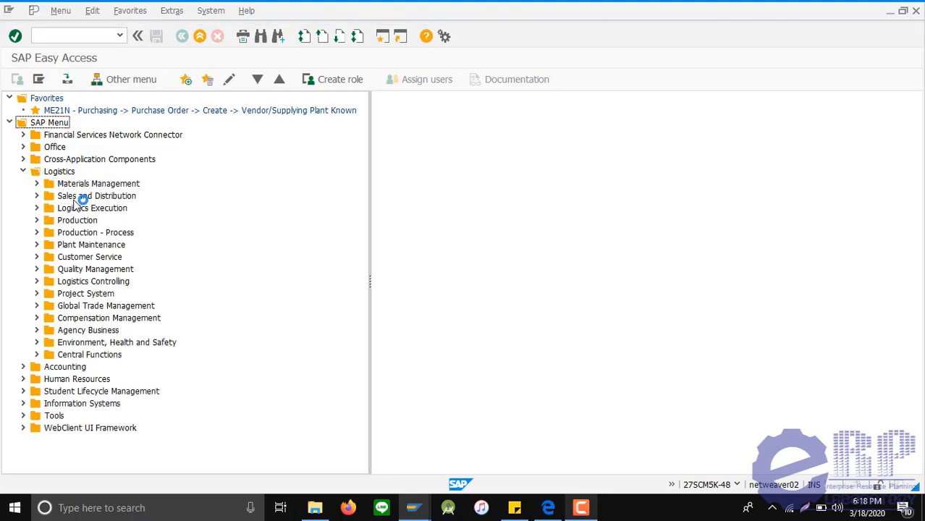
pyautogui.click(36, 183)
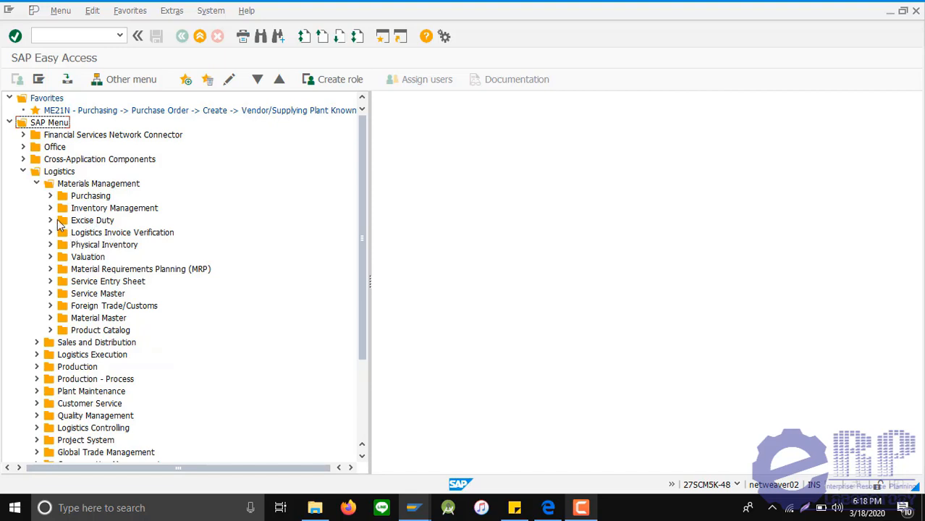
pyautogui.click(50, 282)
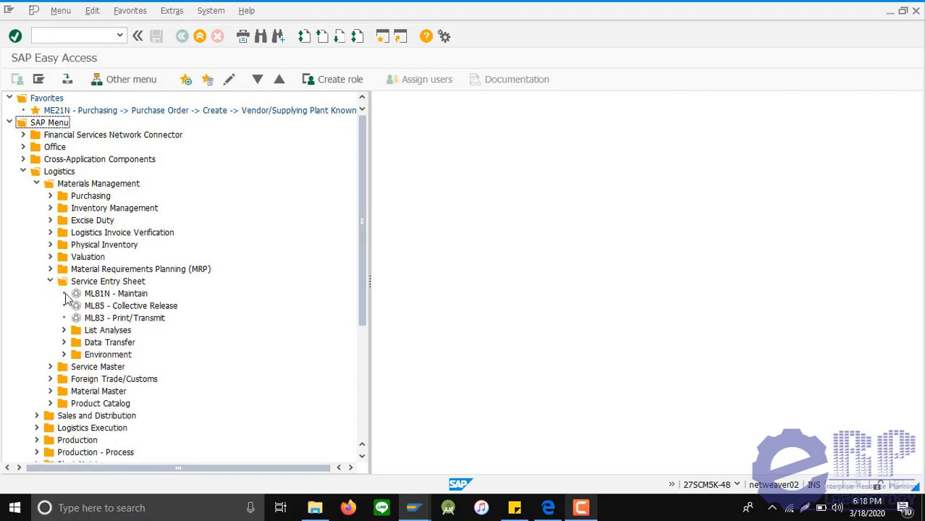
pyautogui.click(92, 294)
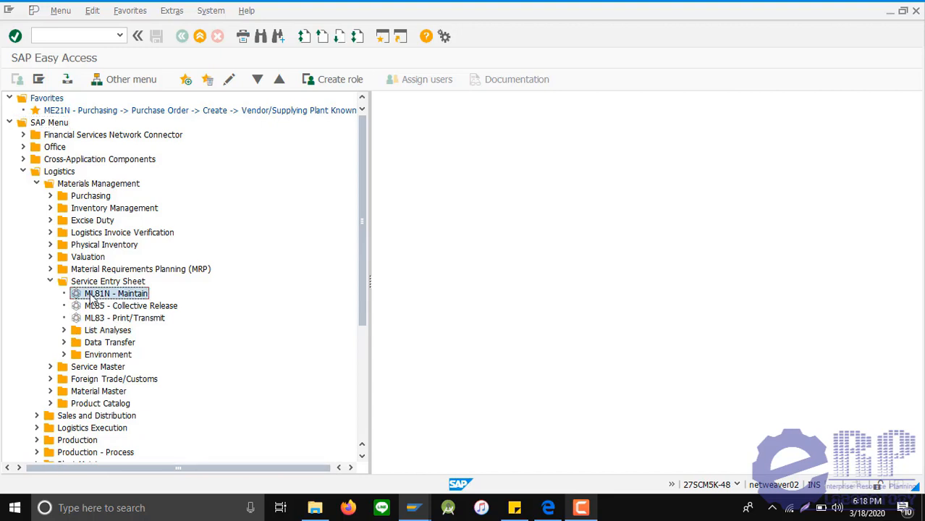
pyautogui.doubleClick(92, 294)
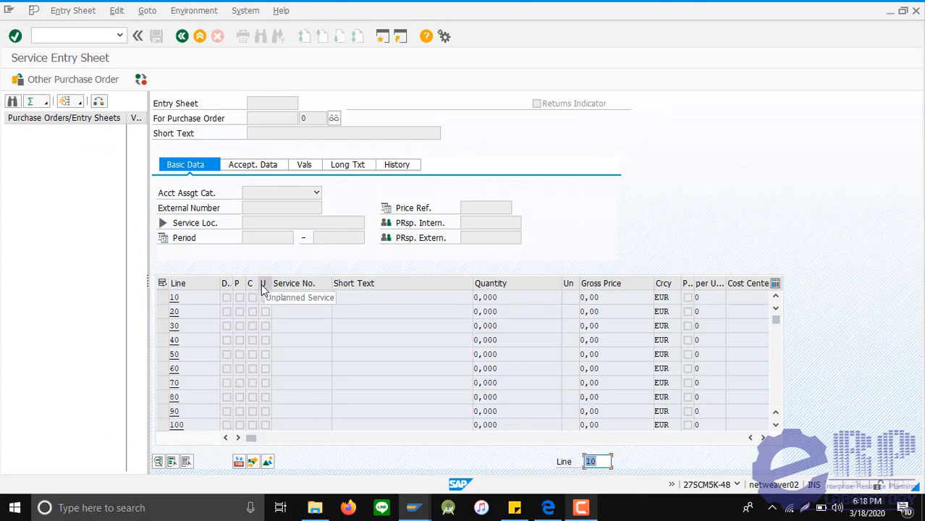
# Select the fluorescent tube purchase order for service entry, copying its order number from the sticky note.
pyautogui.click(52, 81)
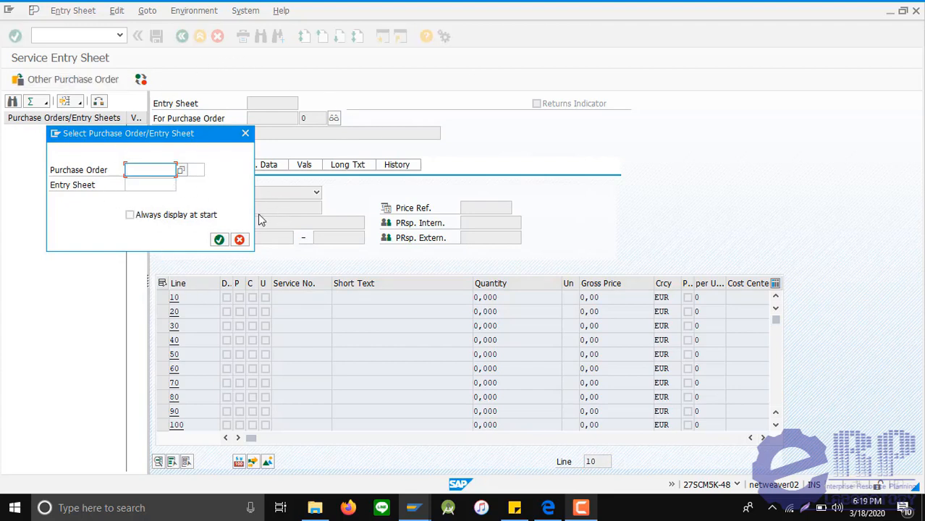
pyautogui.click(515, 508)
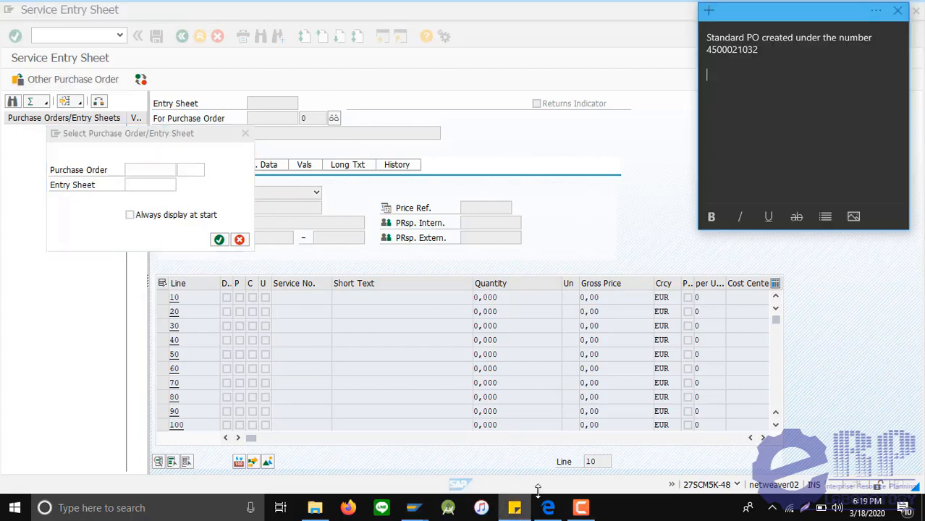
pyautogui.moveTo(758, 49); pyautogui.dragTo(706, 52)
pyautogui.hotkey('ctrl', 'c')
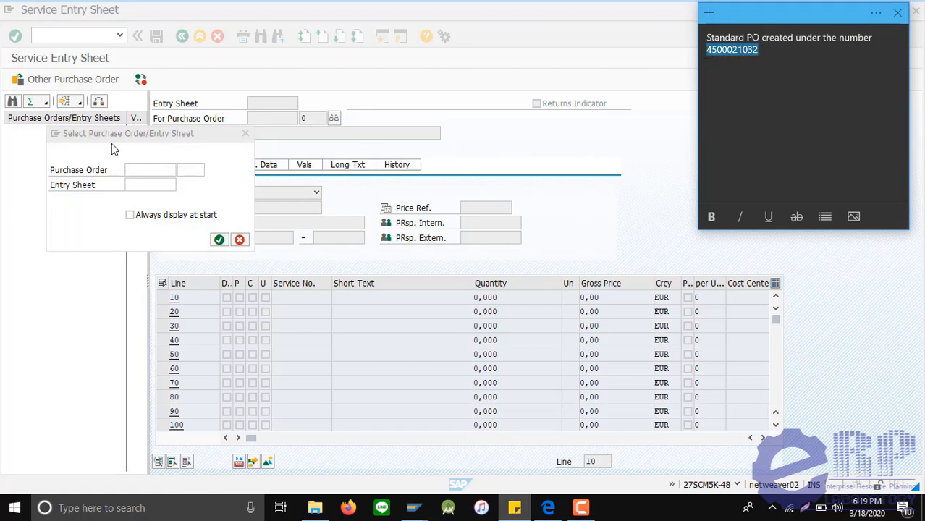
pyautogui.click(142, 169)
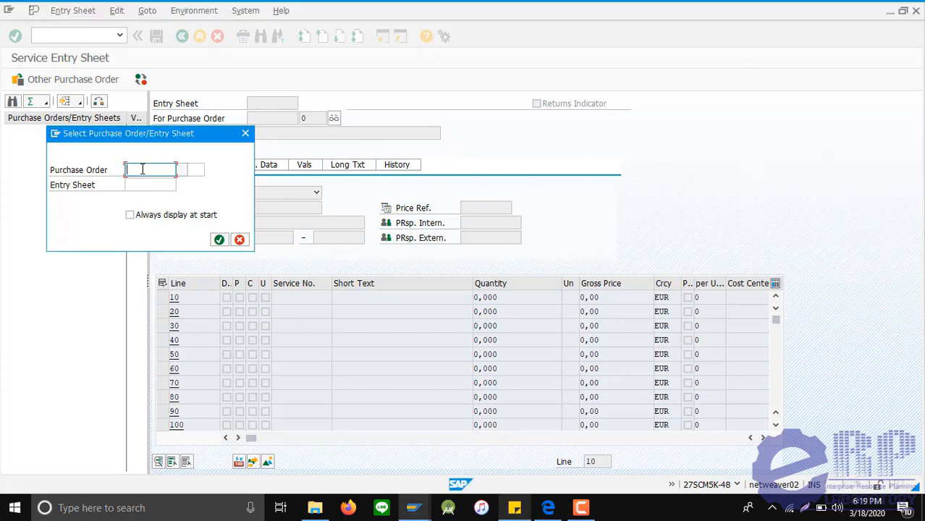
pyautogui.hotkey('ctrl', 'v')
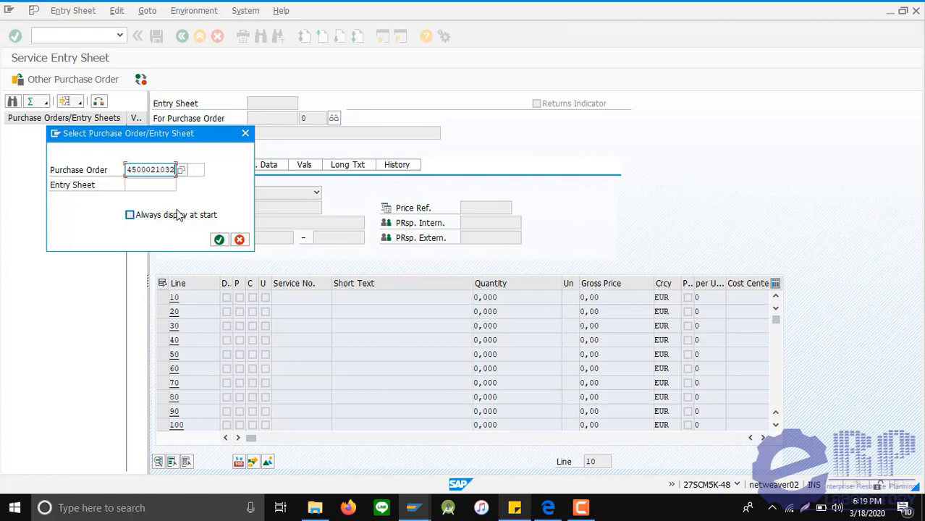
pyautogui.click(218, 240)
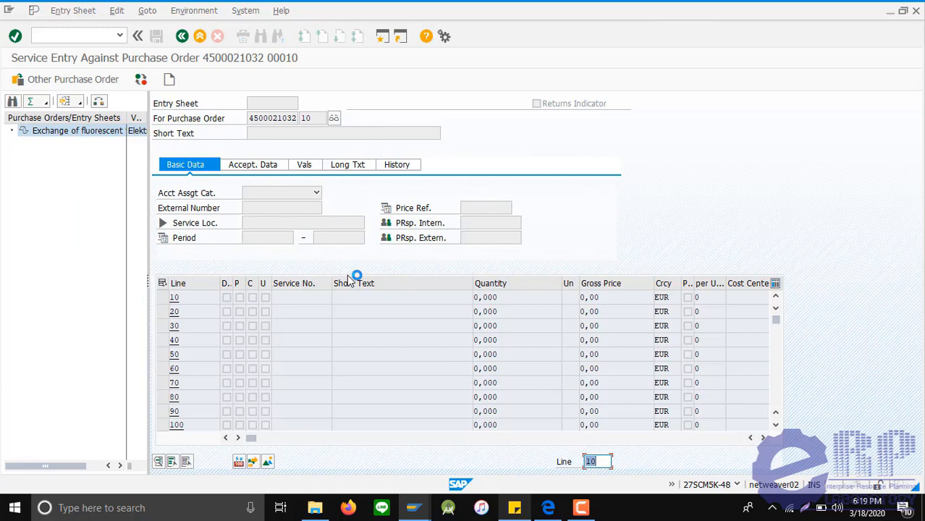
# Create an entry sheet with short text "Service Entry, 1st floor" and external number 470048.
pyautogui.click(170, 80)
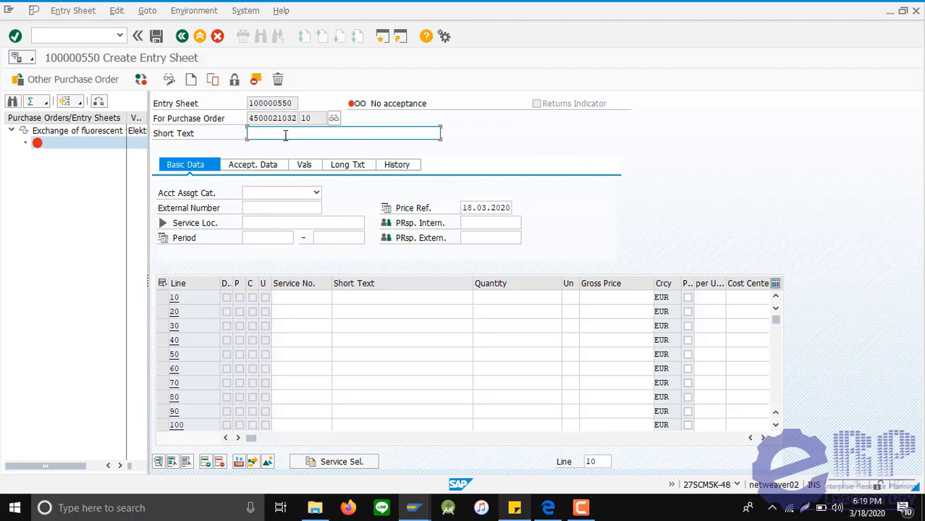
pyautogui.write('Service Entry, 1st floor')
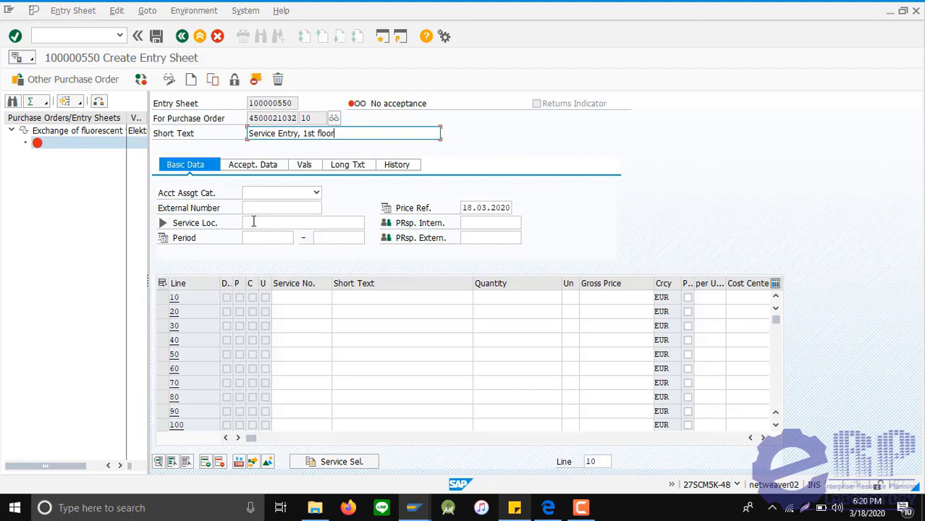
pyautogui.click(261, 210)
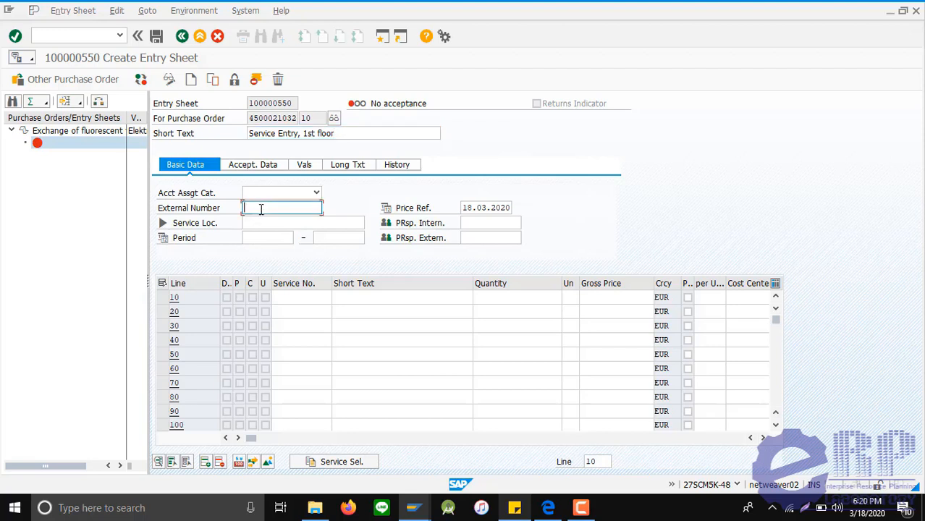
pyautogui.write('470048')
# Enter service T-LM1K48 in line 10 of the entry sheet with quantity 60 and cost center T-L48.
pyautogui.click(287, 297)
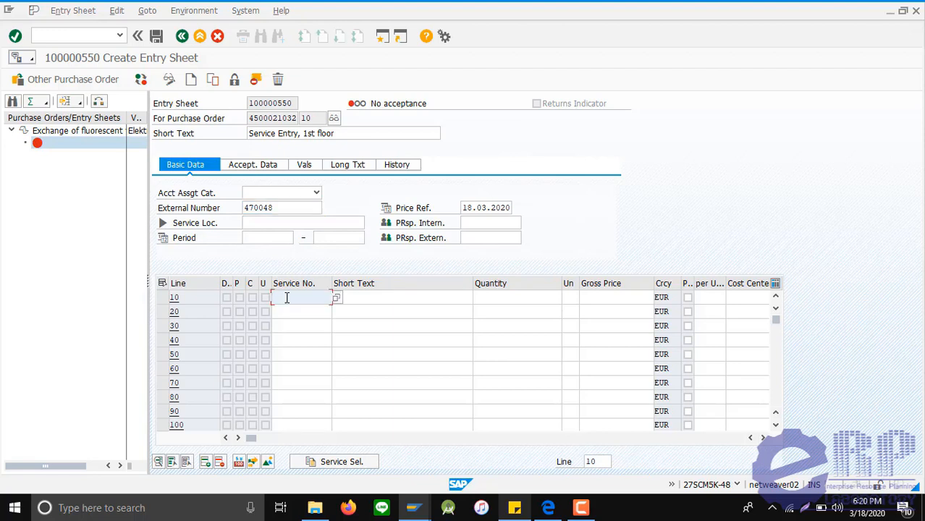
pyautogui.write('T')
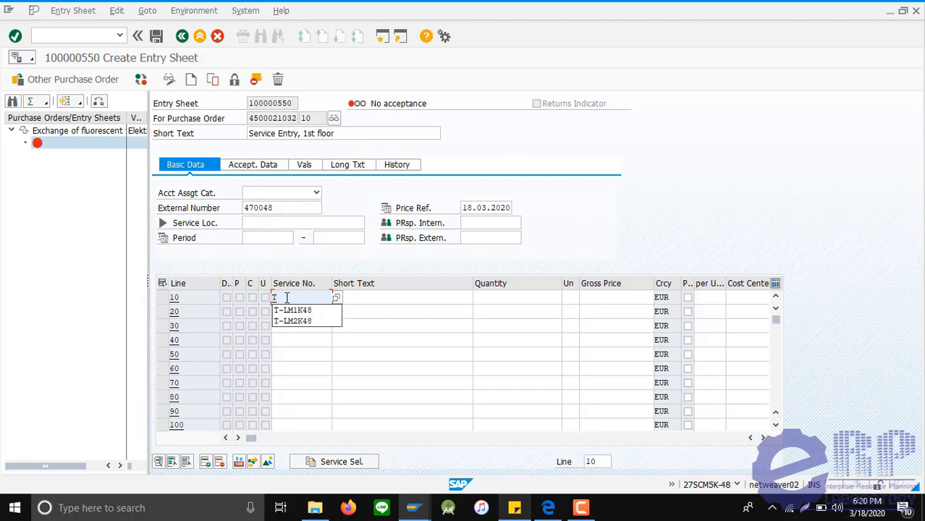
pyautogui.click(298, 312)
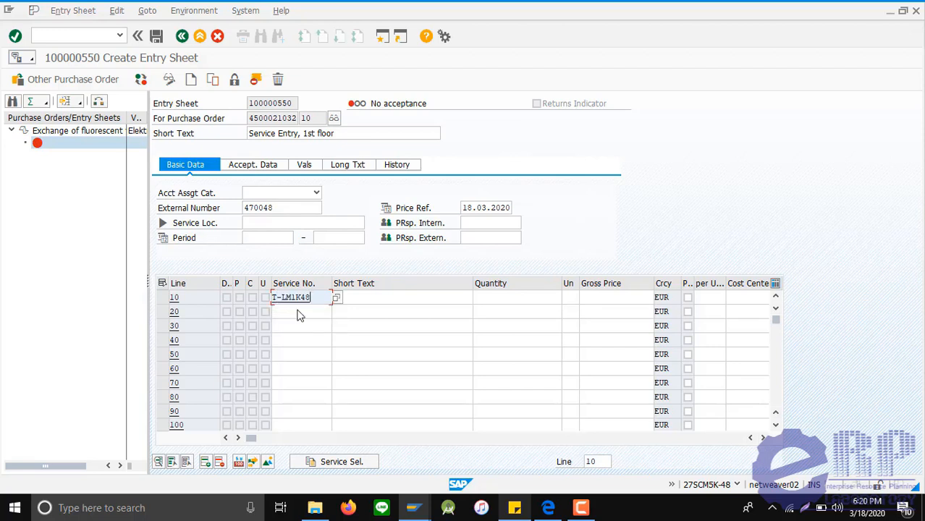
pyautogui.click(527, 302)
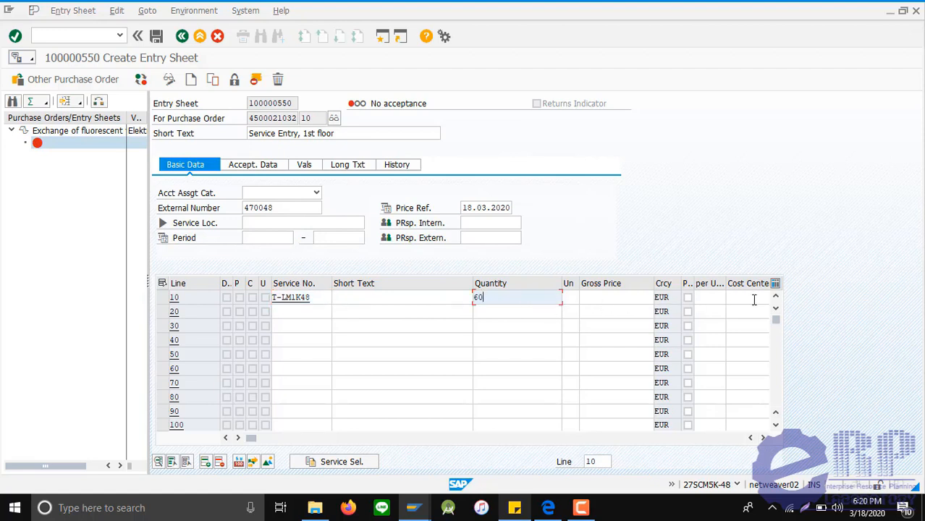
pyautogui.click(763, 438)
pyautogui.click(729, 297)
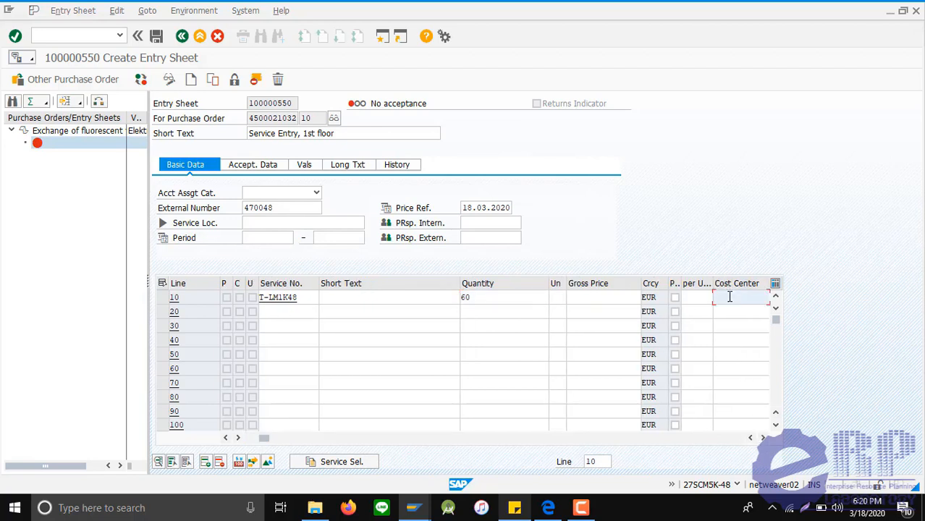
pyautogui.write('T-')
pyautogui.write('L18')
# Add service T-LM2K48 in line 20 with quantity 60 and cost center T-L48.
pyautogui.click(287, 313)
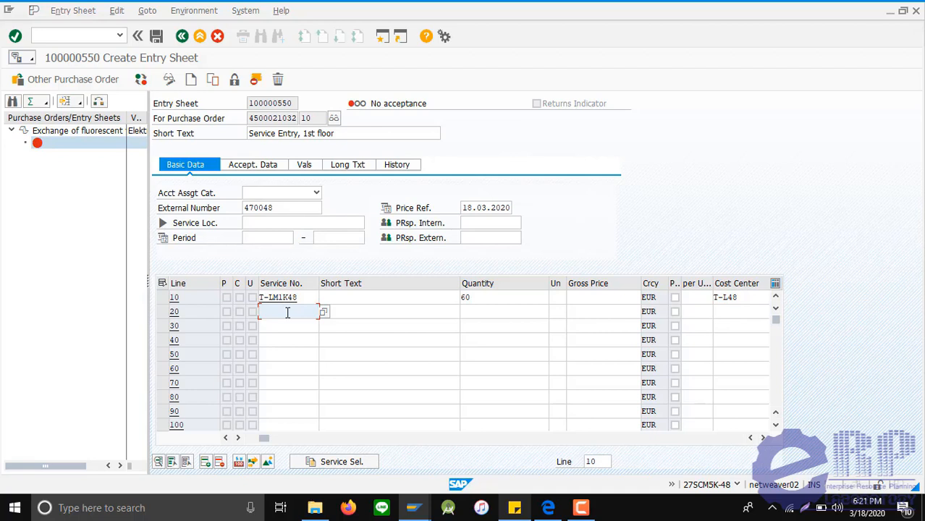
pyautogui.write('T')
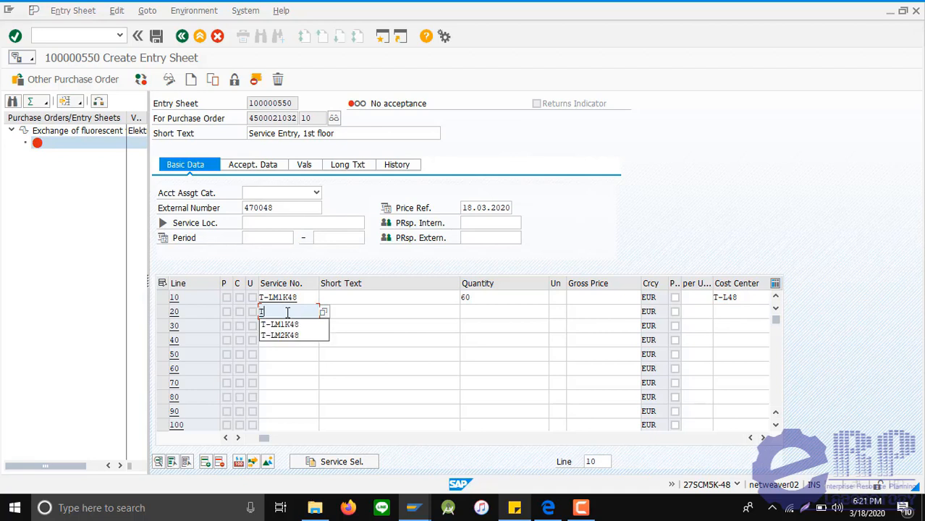
pyautogui.click(284, 337)
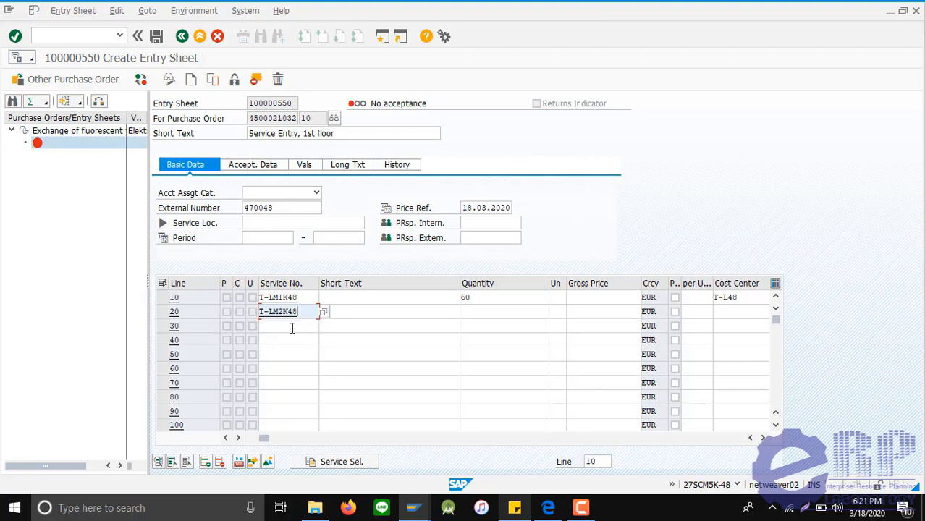
pyautogui.click(483, 311)
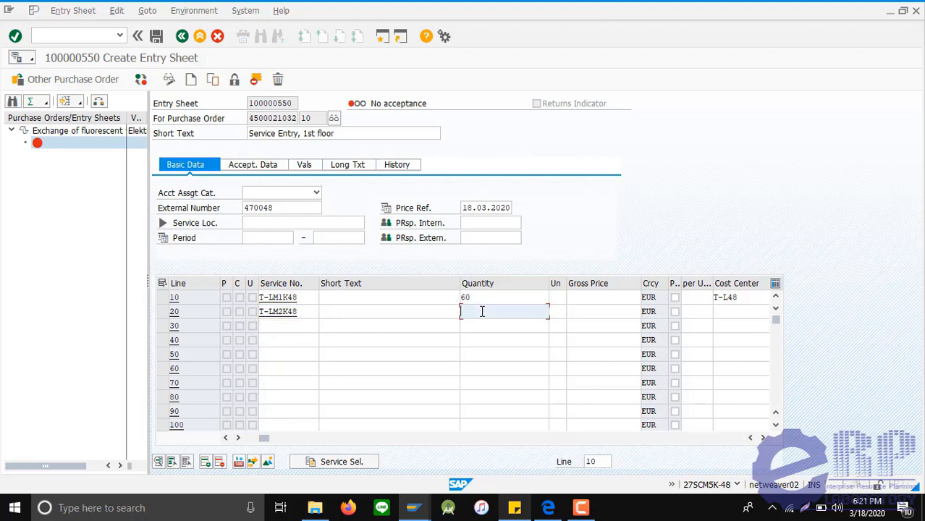
pyautogui.write('60')
pyautogui.click(738, 311)
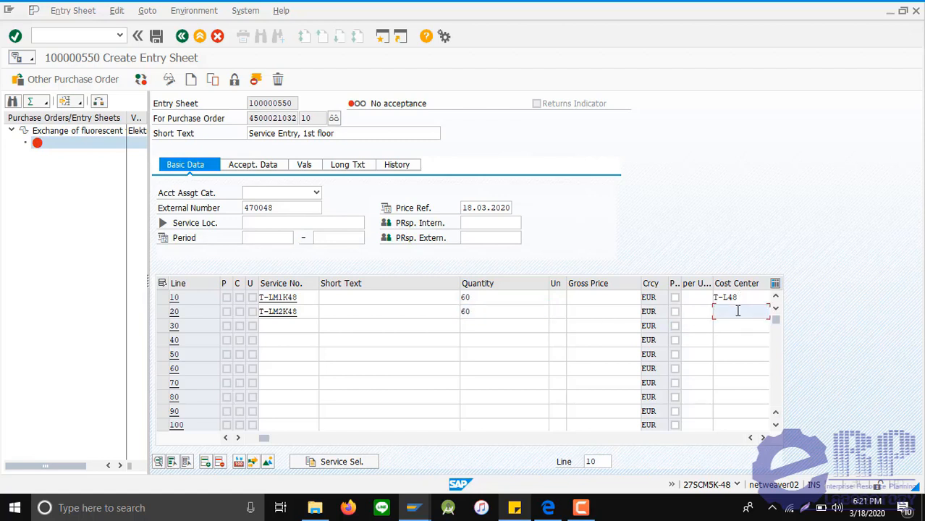
pyautogui.write('T-L48')
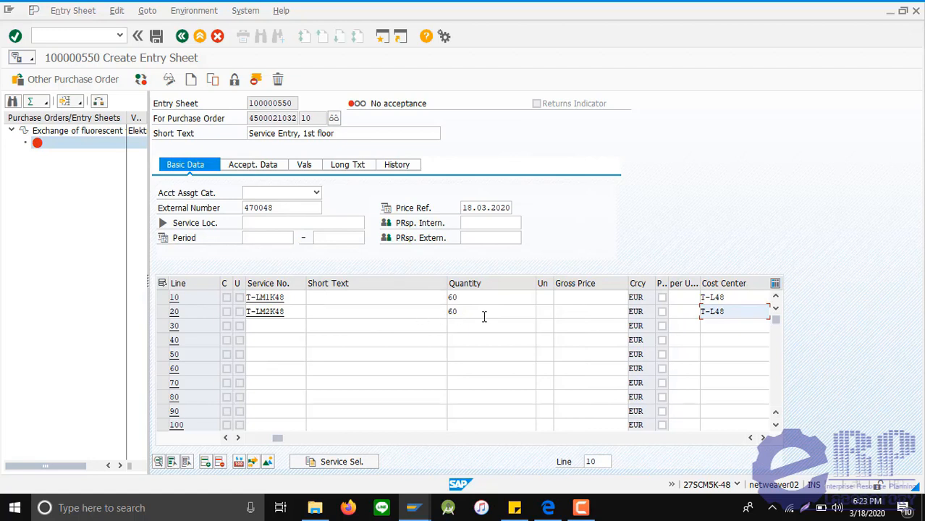
# Set the entry sheet's account assignment category to Cost center and validate the service lines.
pyautogui.press('Return')
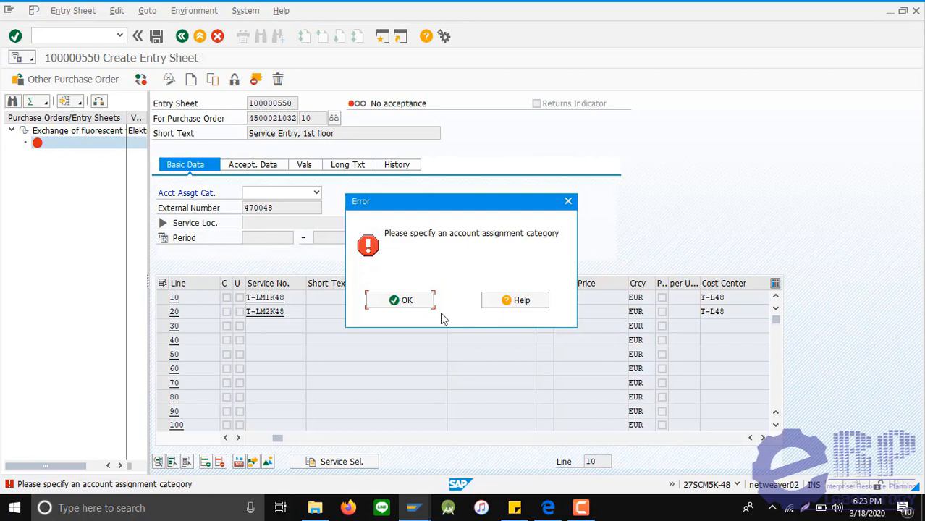
pyautogui.click(404, 300)
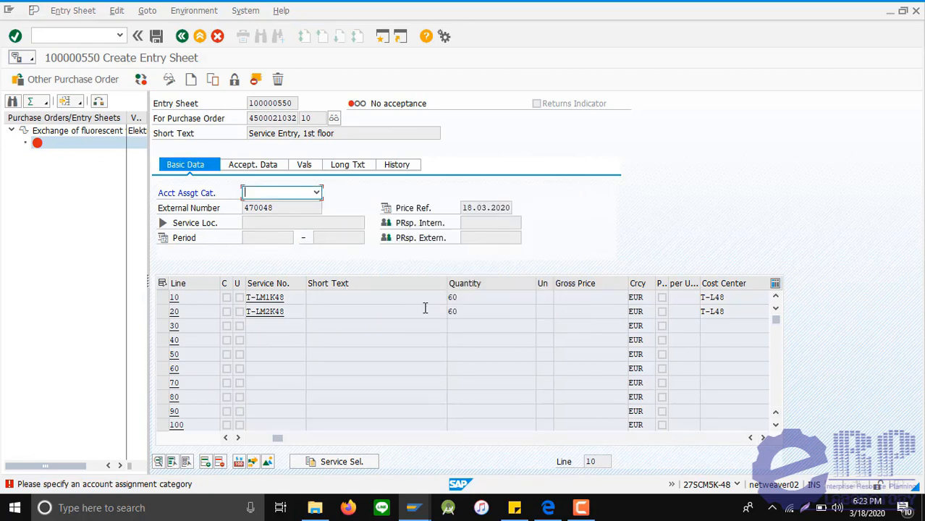
pyautogui.click(315, 193)
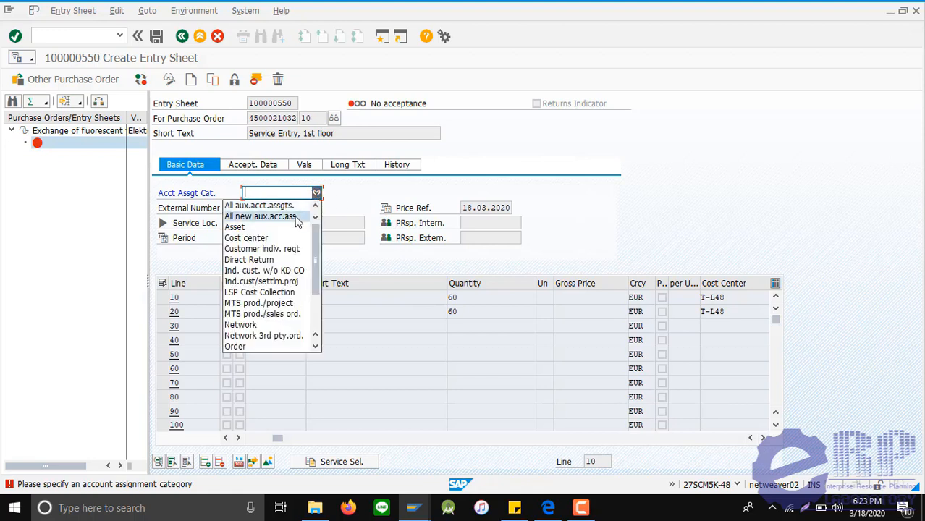
pyautogui.click(278, 237)
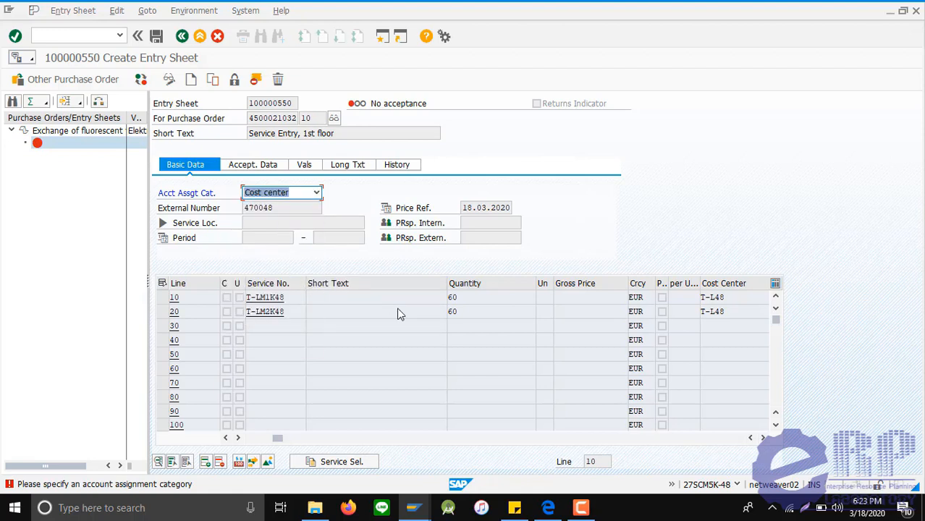
pyautogui.press('Return')
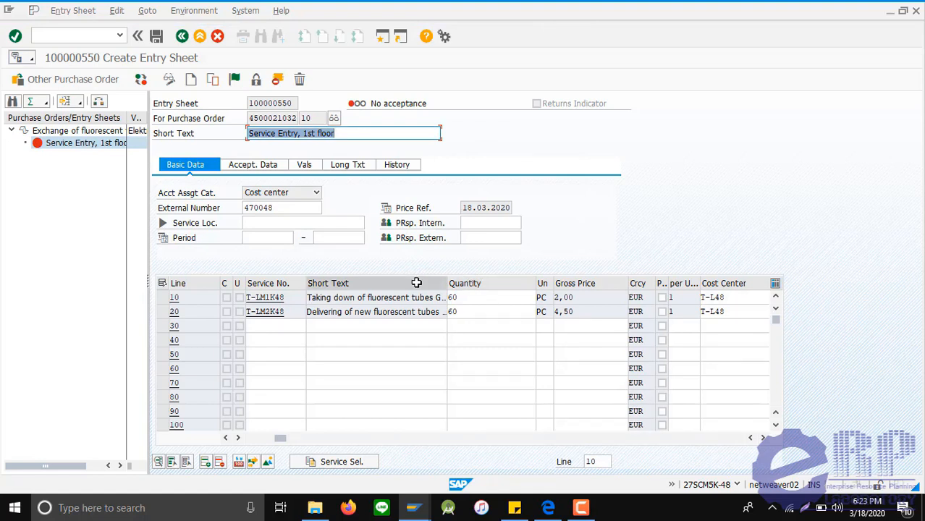
# Accept the 1st floor service entry sheet and save it.
pyautogui.click(234, 85)
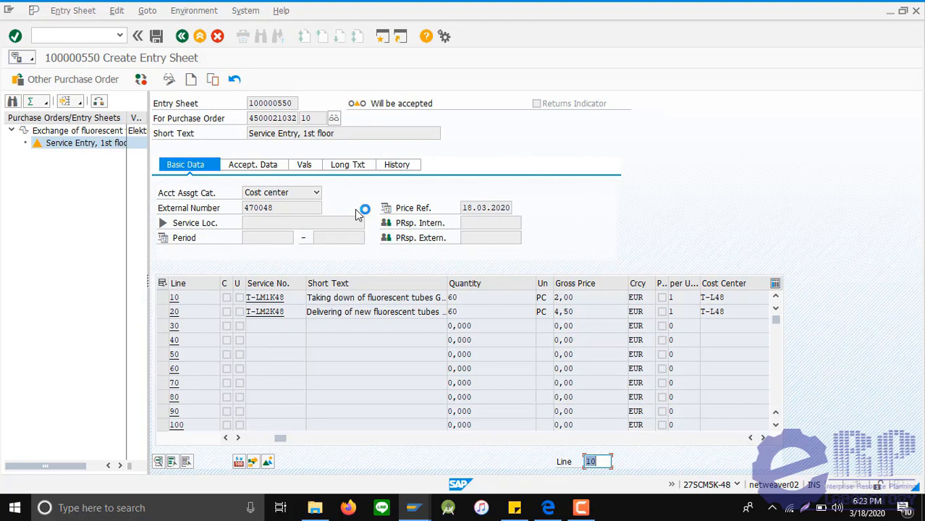
pyautogui.click(158, 42)
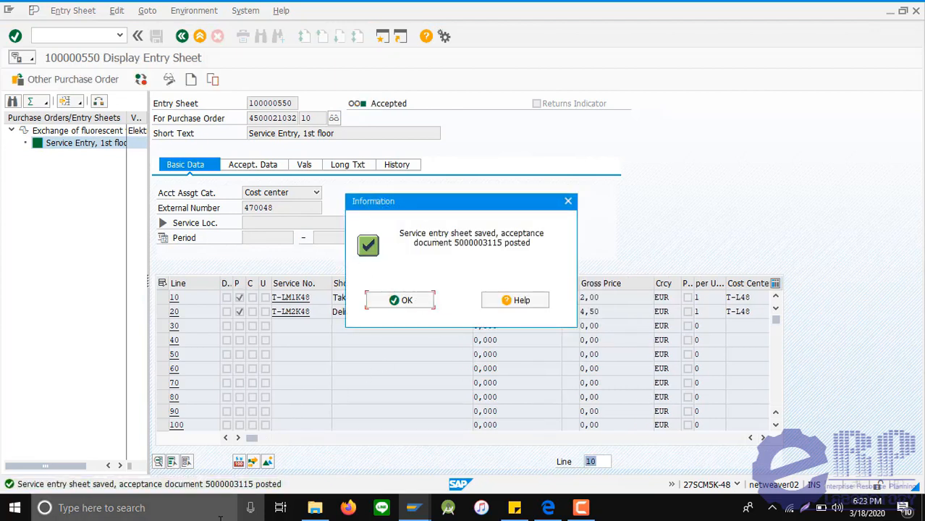
# Copy the acceptance document message into the sticky note below the purchase order message and close the message windows.
pyautogui.press('Return')
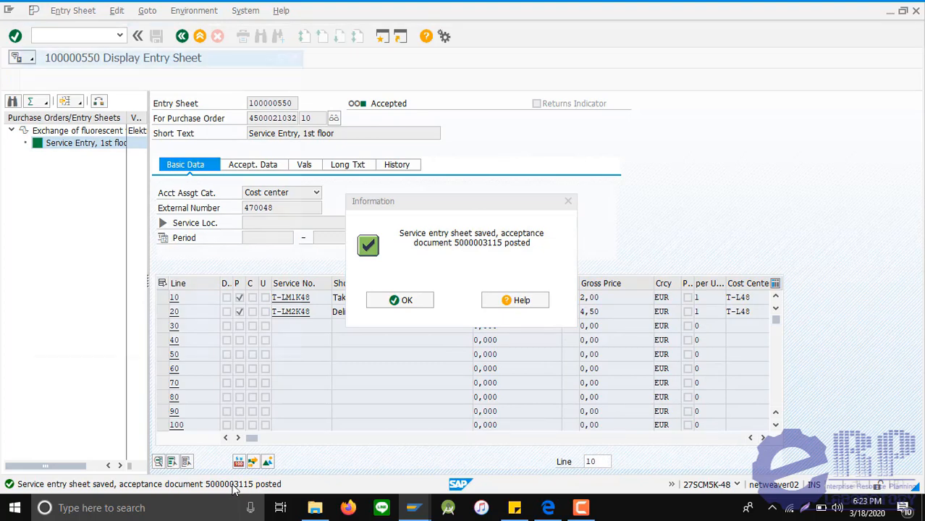
pyautogui.moveTo(20, 88); pyautogui.dragTo(115, 110)
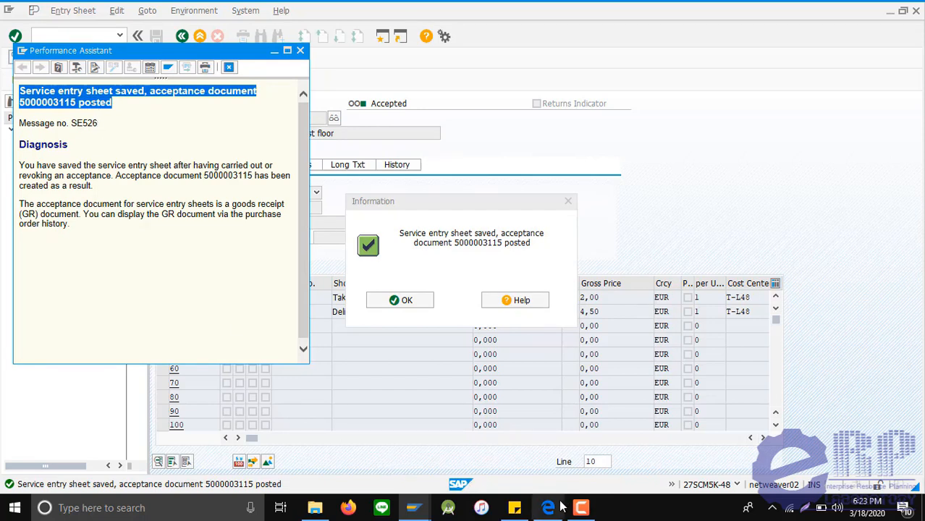
pyautogui.click(515, 509)
pyautogui.click(776, 58)
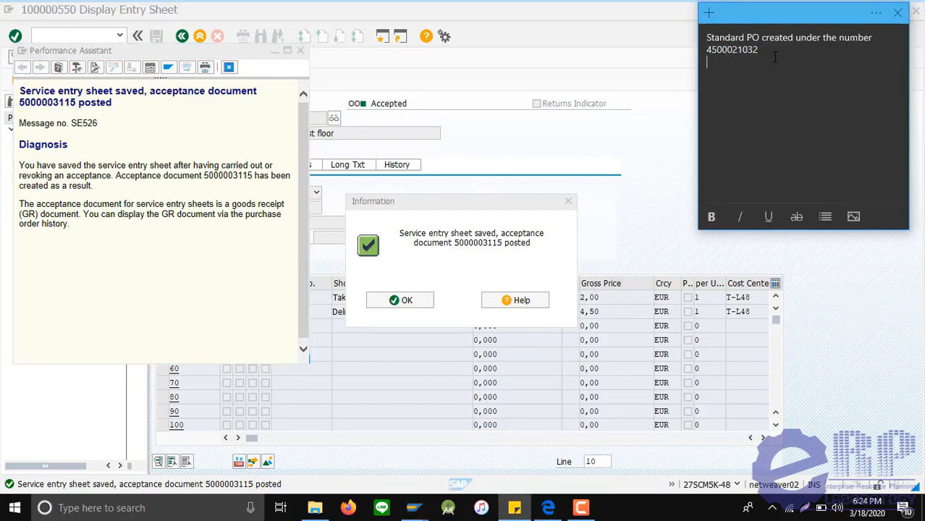
pyautogui.hotkey('ctrl', 'v')
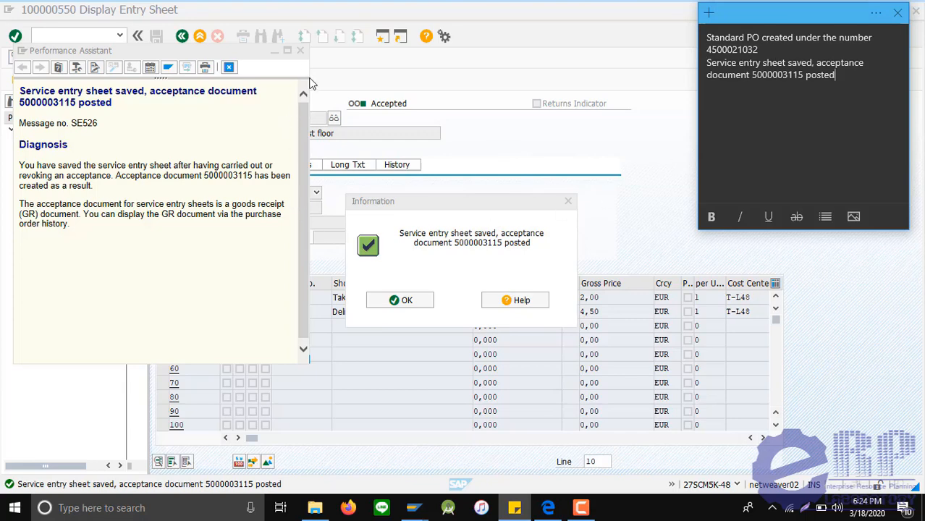
pyautogui.click(303, 51)
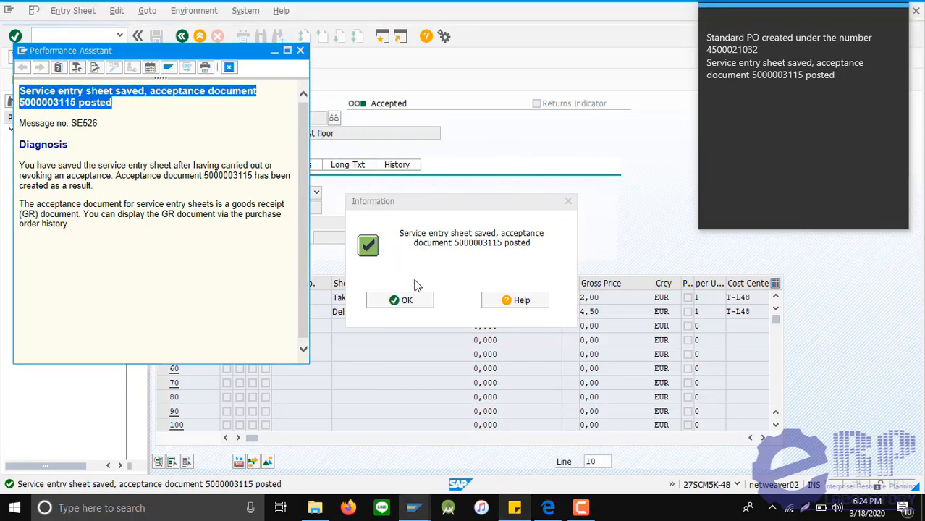
pyautogui.click(406, 301)
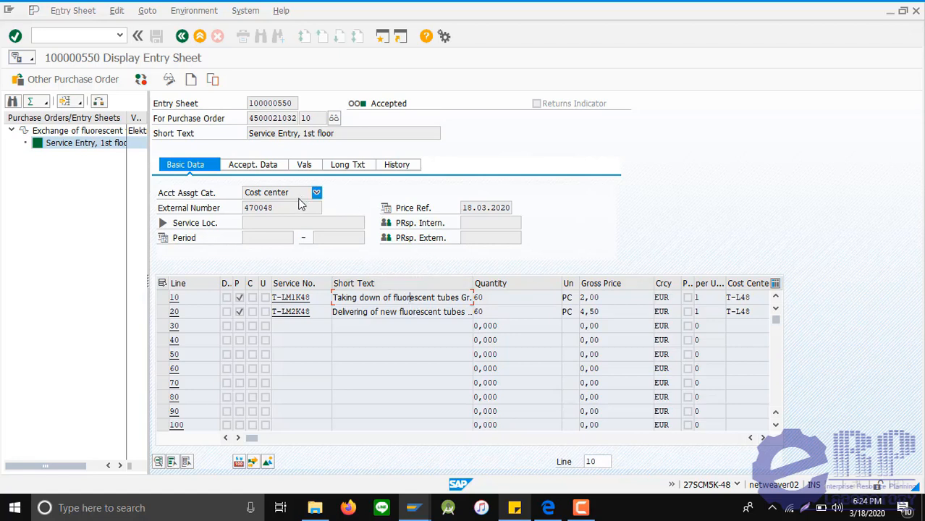
# Create another entry sheet for the same purchase order with short text "Service Entry, 2nd floor".
pyautogui.click(191, 82)
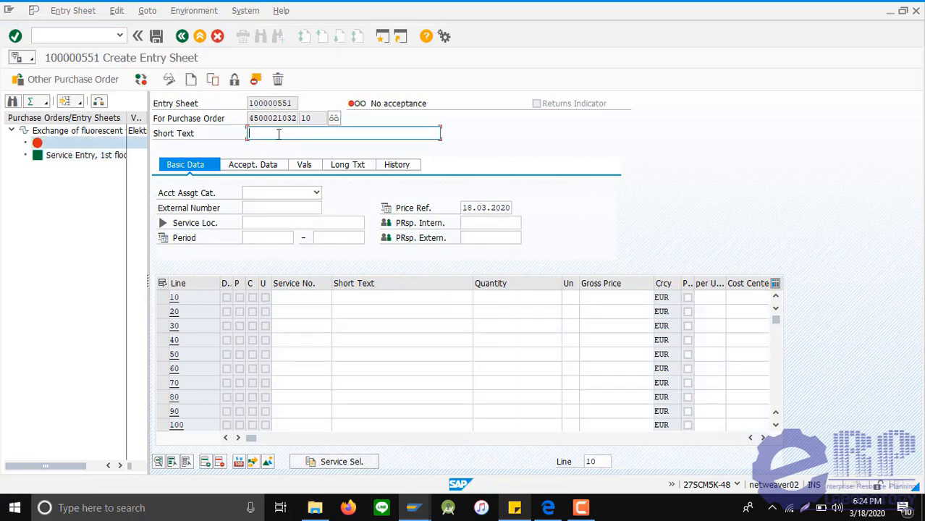
pyautogui.write('sER')
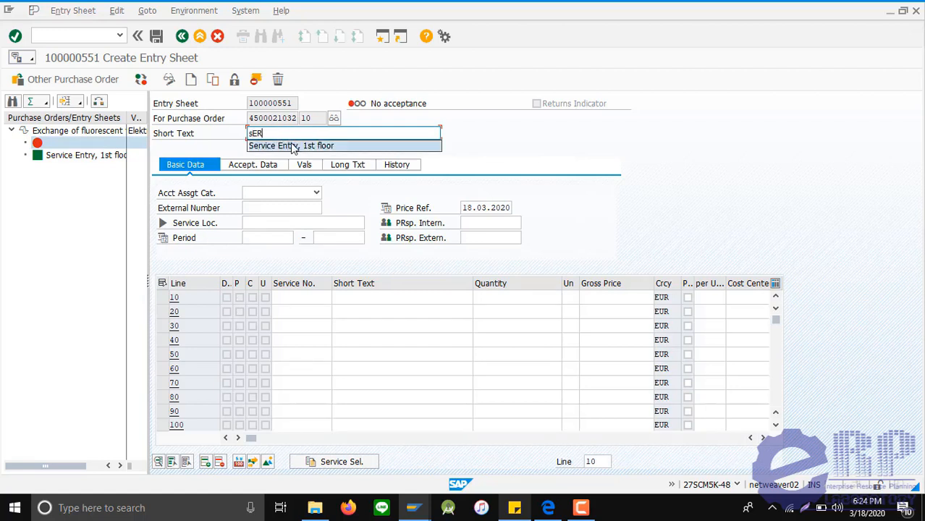
pyautogui.click(282, 146)
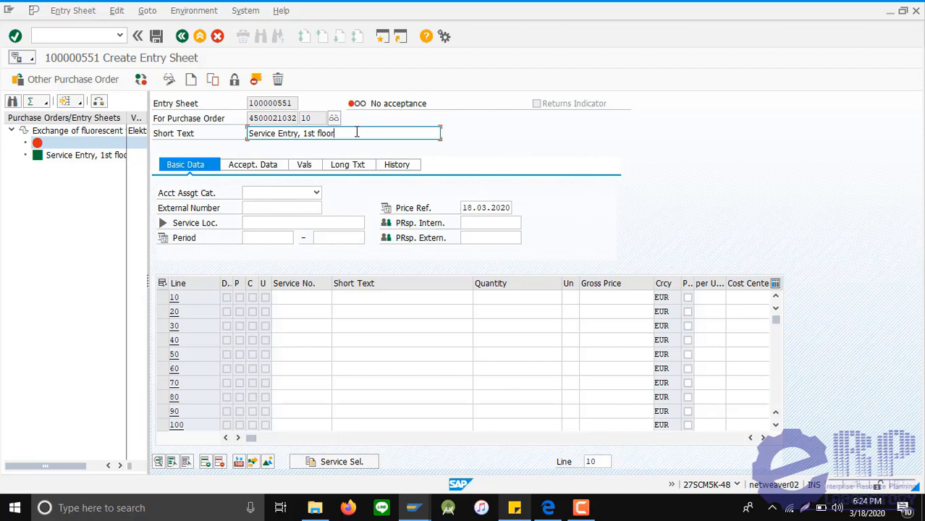
pyautogui.press('Left')
pyautogui.press('Left')
pyautogui.press('Left')
pyautogui.press('Left')
pyautogui.press('Left')
pyautogui.press('Left')
pyautogui.press('BackSpace')
pyautogui.press('BackSpace')
pyautogui.press('BackSpace')
pyautogui.write('2ND')
pyautogui.press('BackSpace')
pyautogui.press('BackSpace')
pyautogui.write('nd')
# Set the new entry sheet's account assignment category to Cost center and its external number to 480048.
pyautogui.click(316, 192)
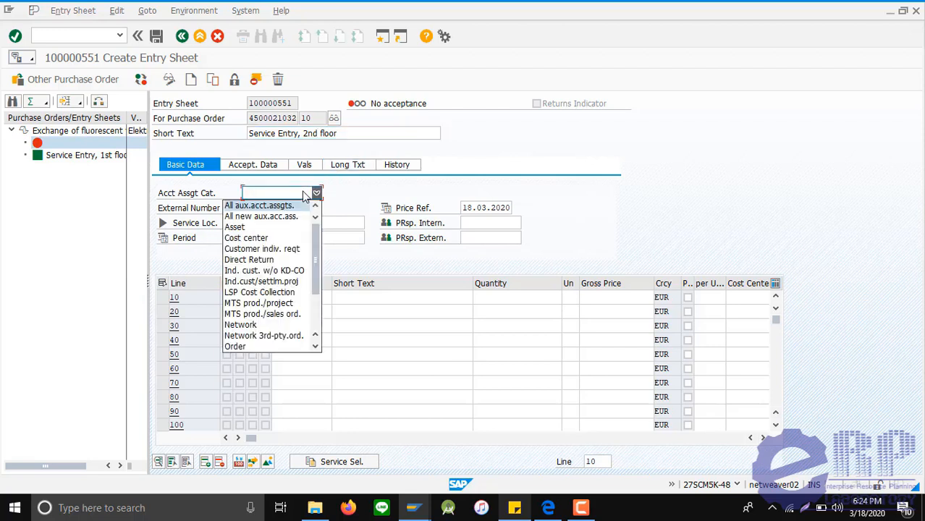
pyautogui.click(283, 239)
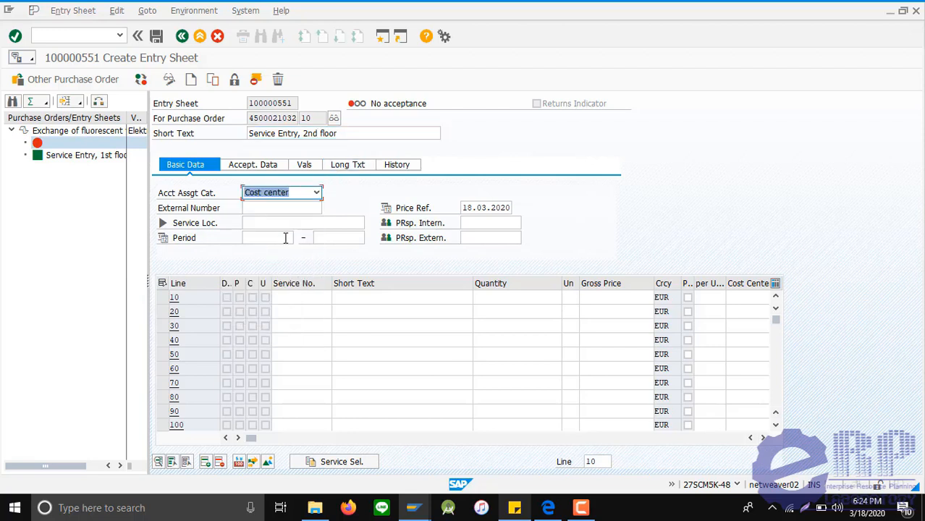
pyautogui.click(315, 210)
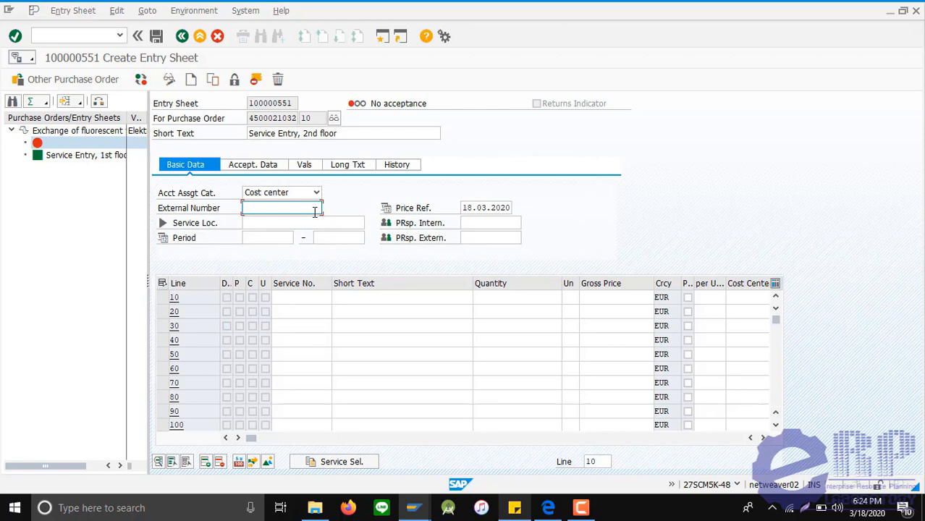
pyautogui.write('4')
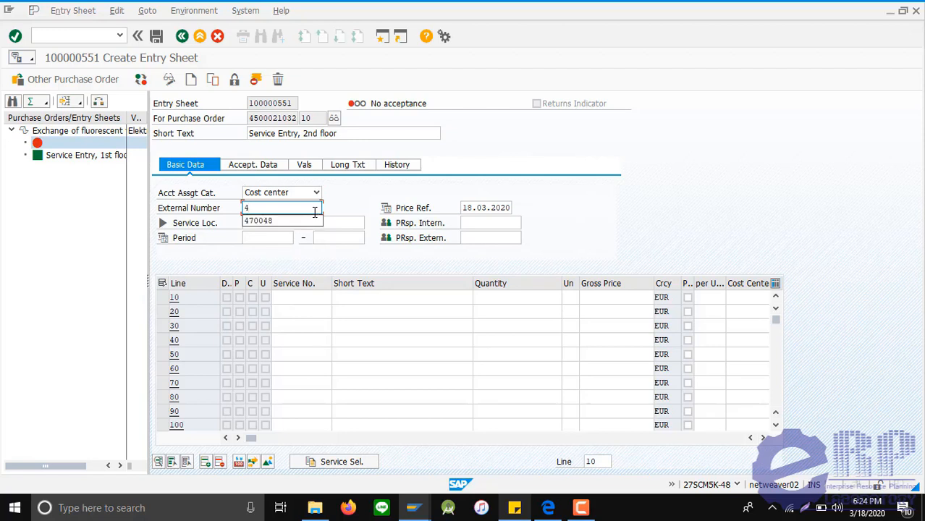
pyautogui.click(271, 220)
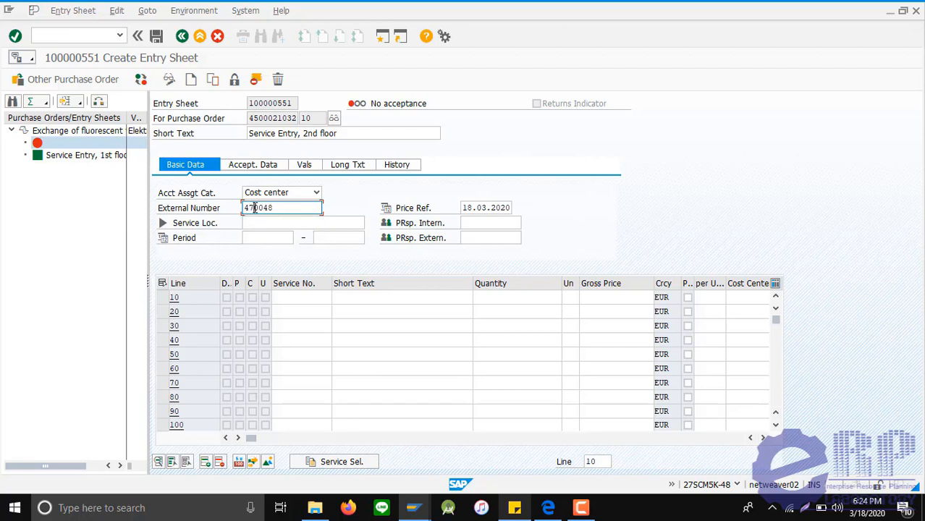
pyautogui.click(254, 208)
pyautogui.press('BackSpace')
pyautogui.write('8')
# Fill line 10 of the 2nd floor entry sheet with service T-LM1K48, quantity 40 and cost center T-L48.
pyautogui.click(290, 297)
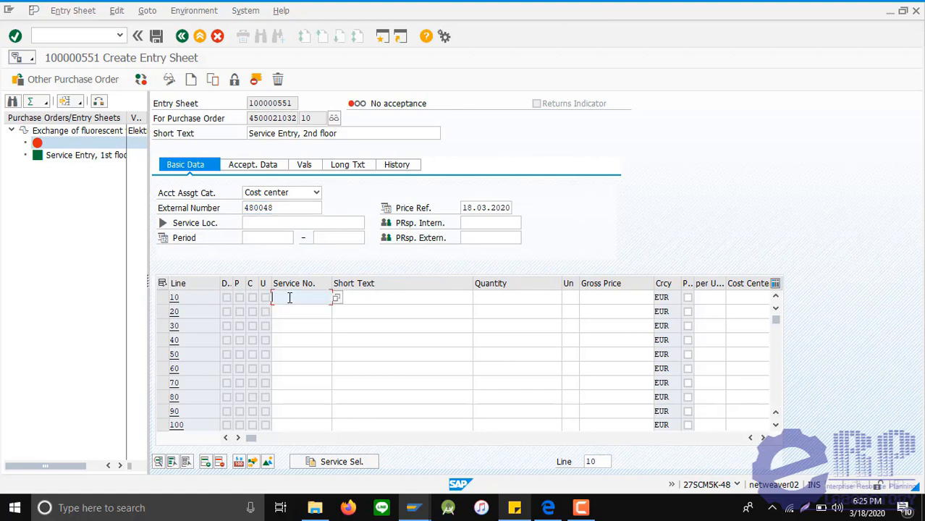
pyautogui.write('T')
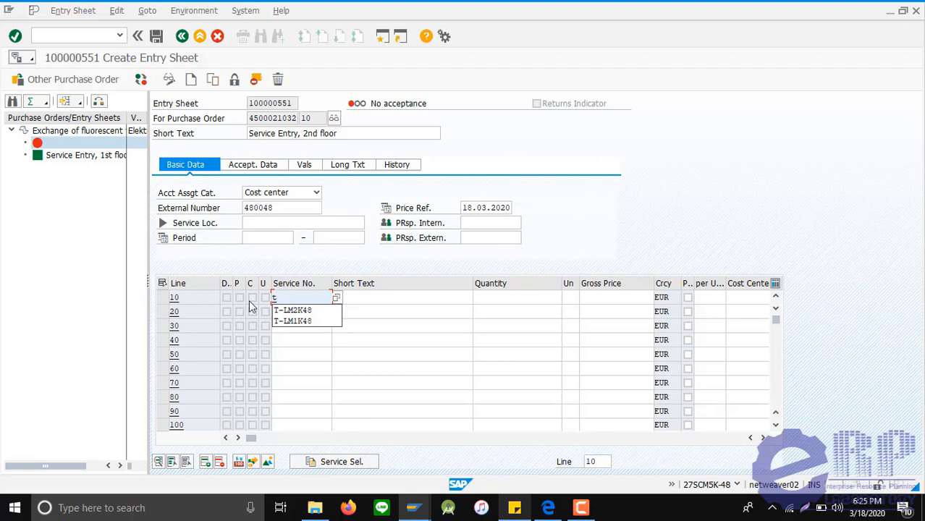
pyautogui.click(290, 322)
pyautogui.click(540, 300)
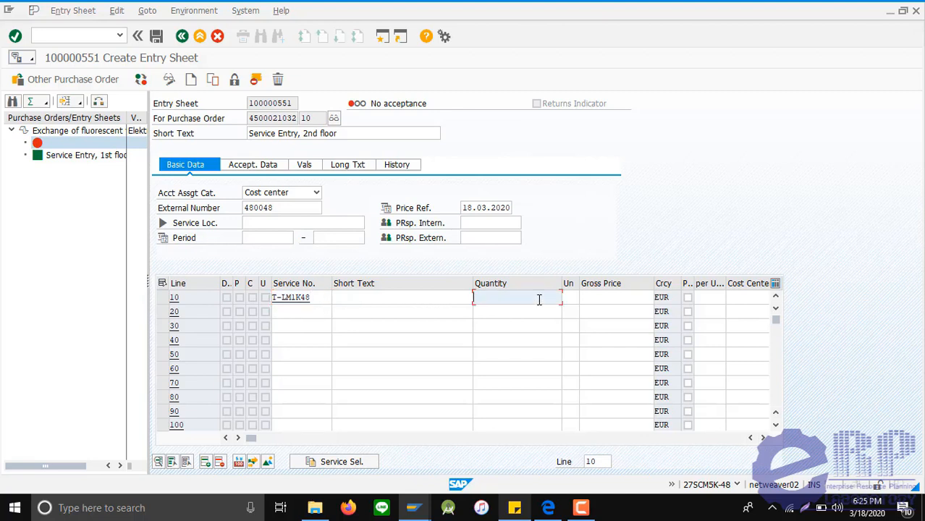
pyautogui.write('40')
pyautogui.click(745, 298)
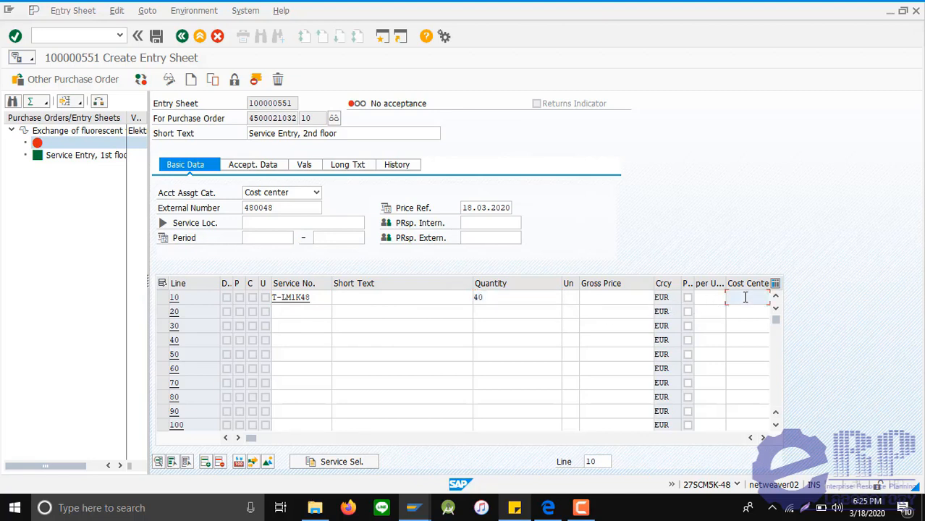
pyautogui.write('t')
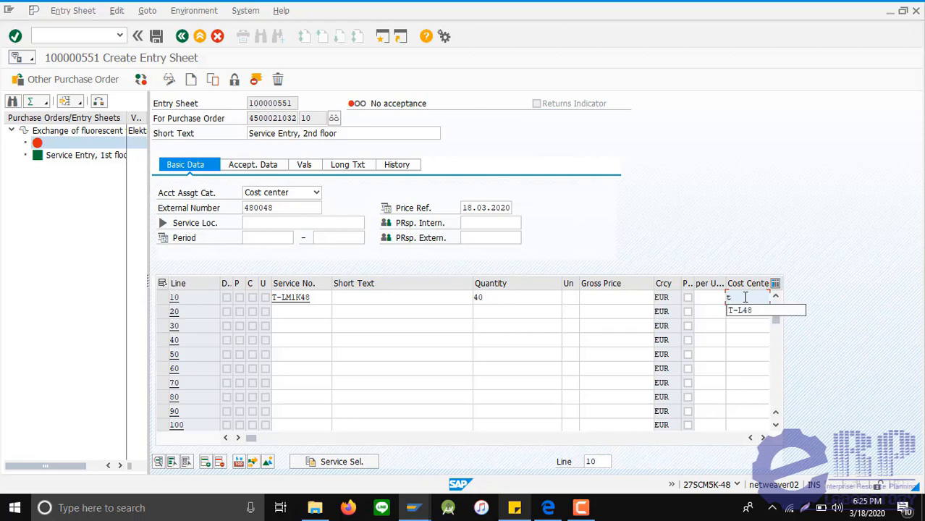
pyautogui.click(742, 309)
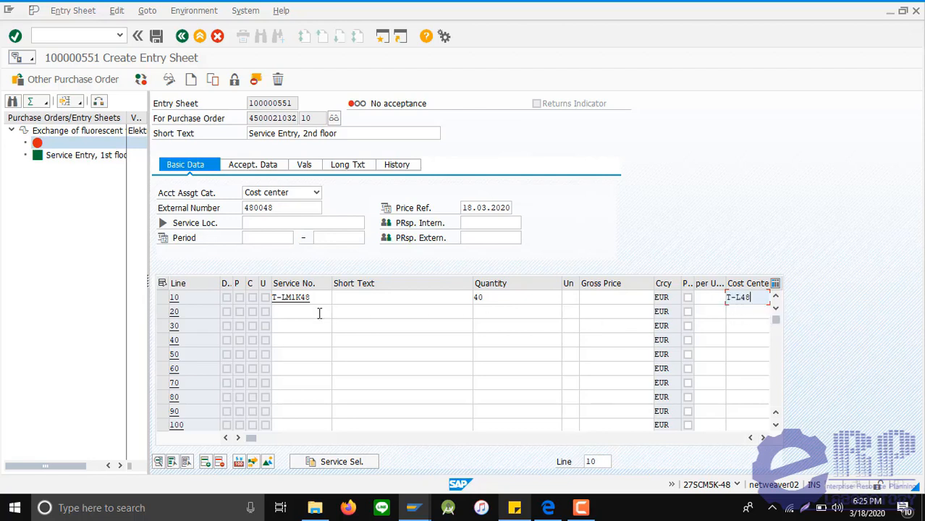
# Fill line 20 of the entry sheet with service T-LM2K48, quantity 40 and cost center T-L48.
pyautogui.click(288, 312)
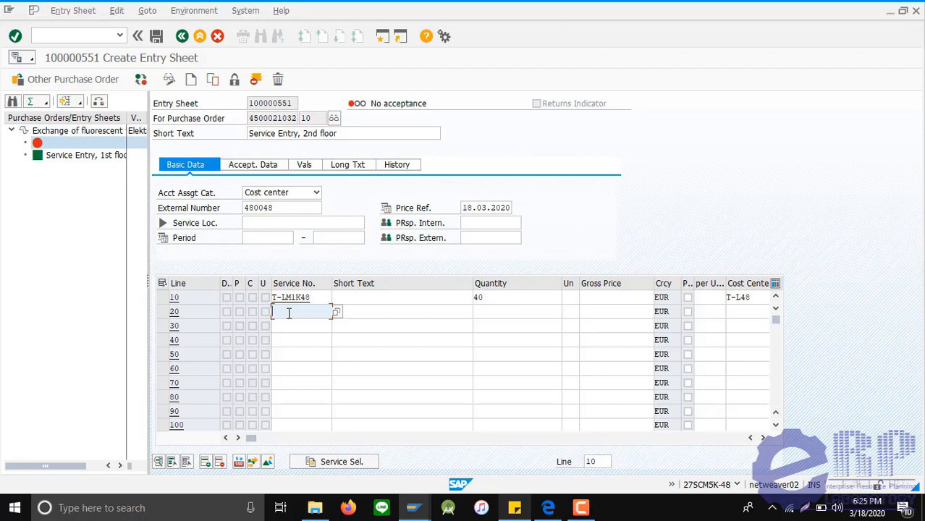
pyautogui.write('t')
pyautogui.click(496, 312)
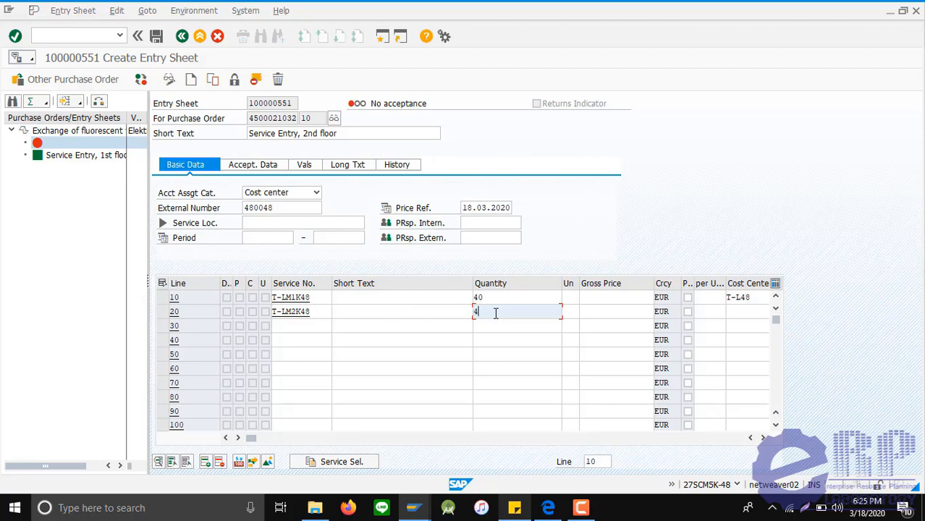
pyautogui.write('40')
pyautogui.click(742, 313)
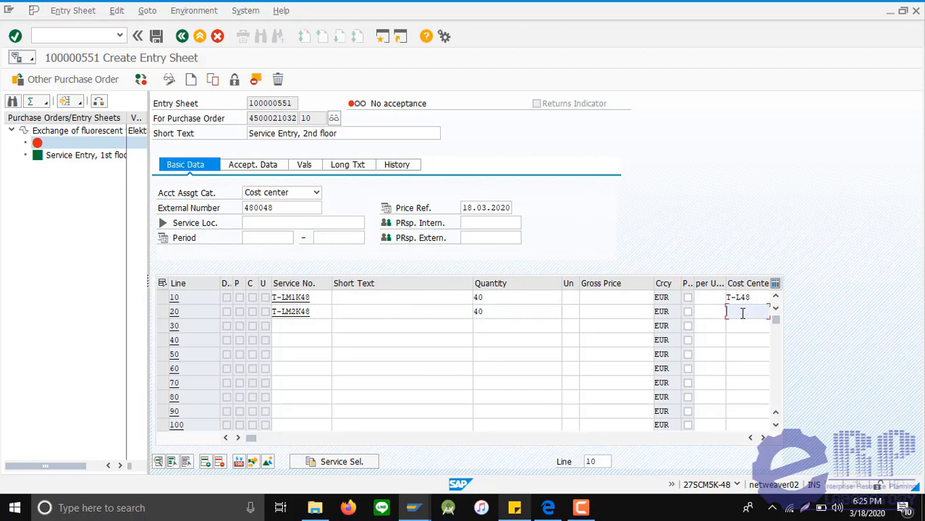
pyautogui.write('t')
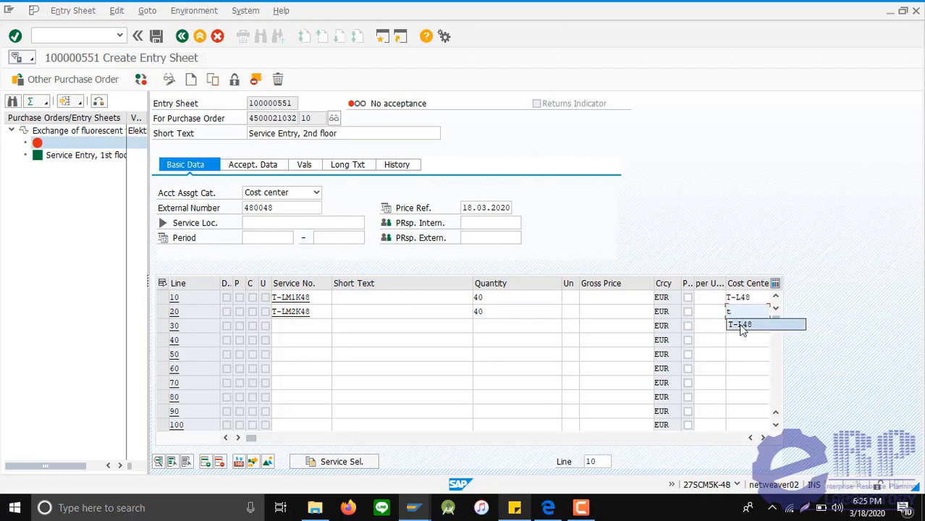
pyautogui.click(741, 326)
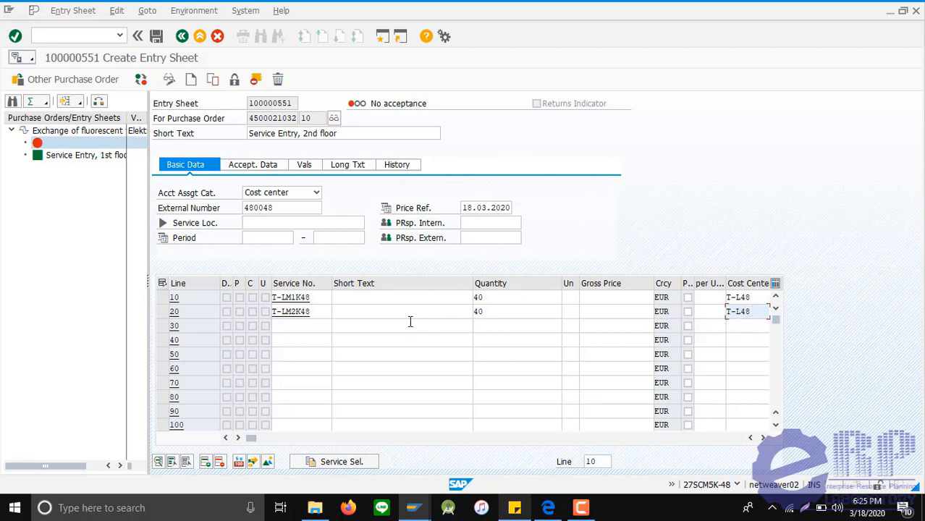
# Validate the service lines, then accept the 2nd floor service entry sheet and save it.
pyautogui.press('Return')
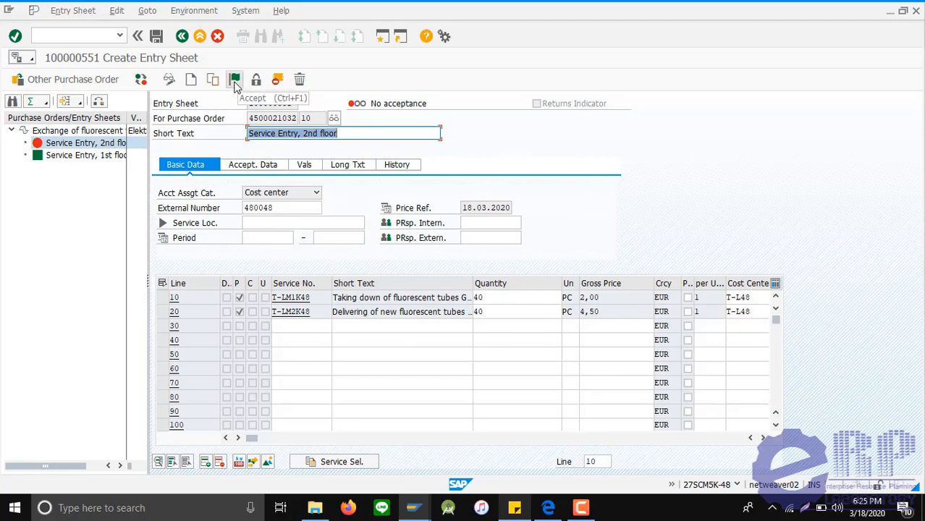
pyautogui.click(235, 82)
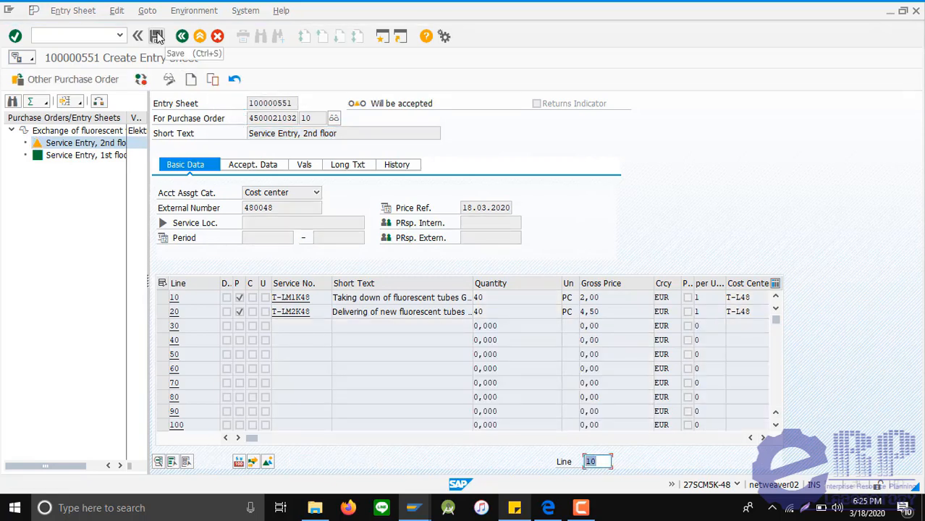
pyautogui.click(156, 37)
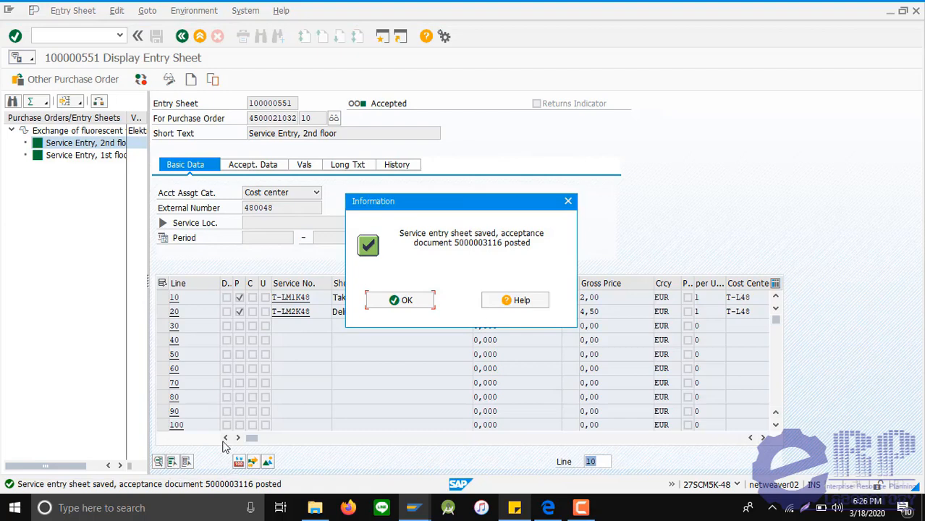
# Copy the new acceptance document message from its long text into the sticky note, below a blank line.
pyautogui.click(192, 484)
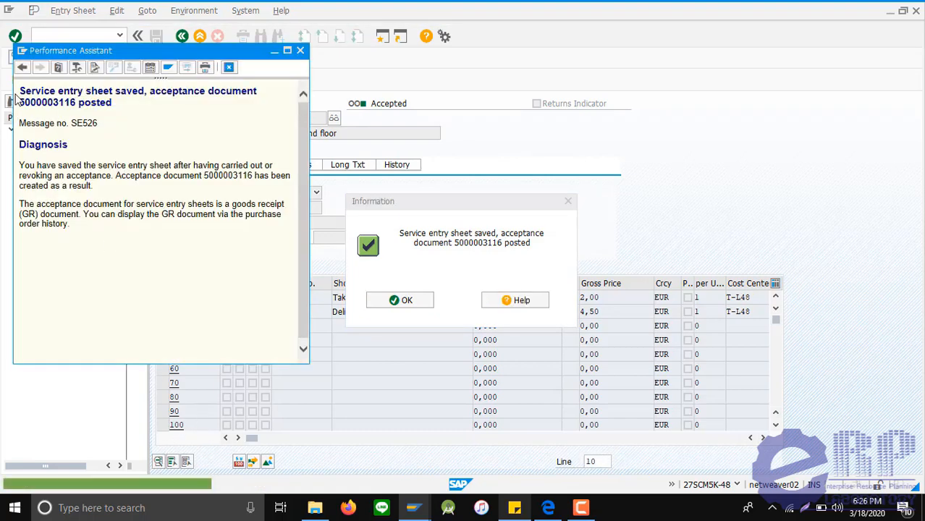
pyautogui.moveTo(18, 92); pyautogui.dragTo(95, 105)
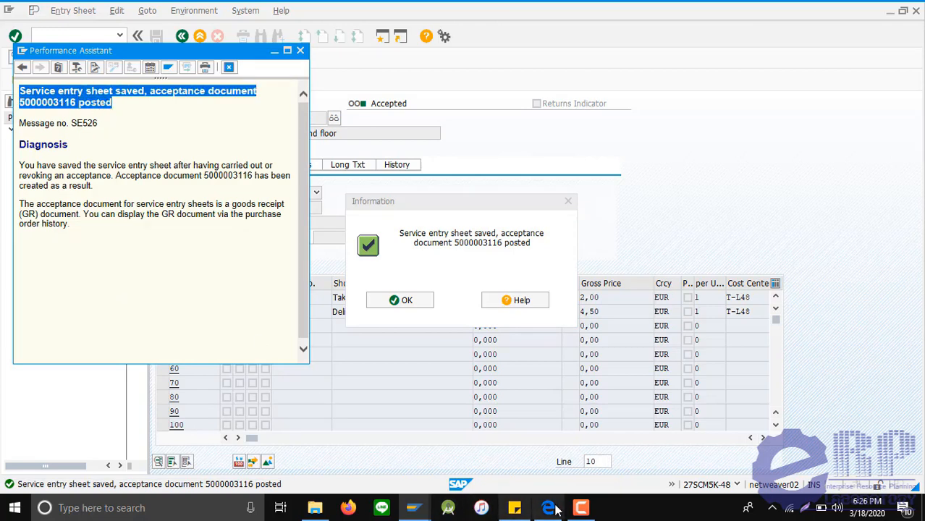
pyautogui.click(513, 510)
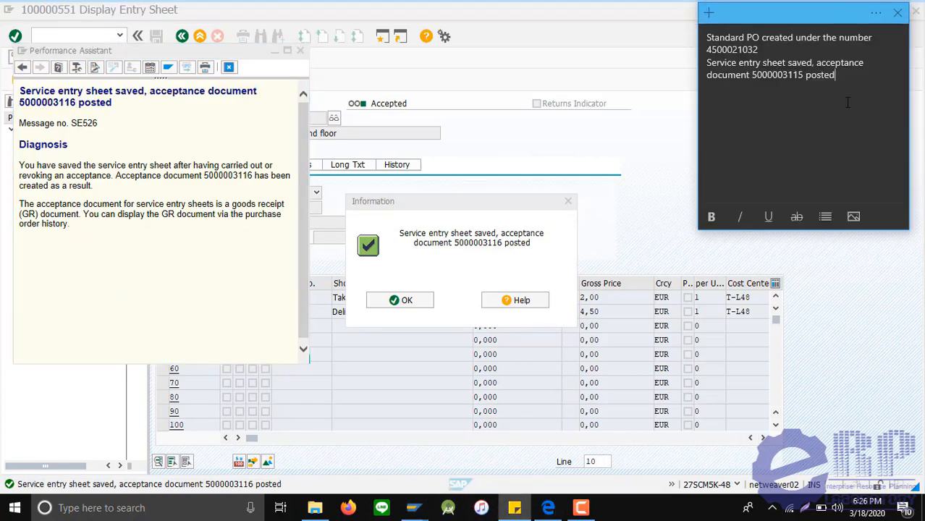
pyautogui.press('Return')
pyautogui.press('Return')
pyautogui.hotkey('ctrl', 'v')
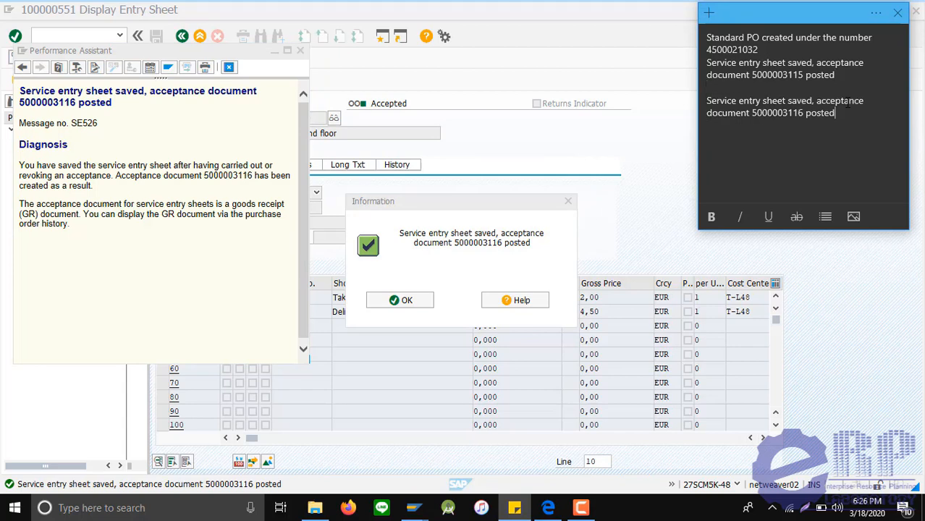
# Label the two acceptance messages in the note "(1st floor)" and "(2nd Floor)", and close the information message in SAP.
pyautogui.click(855, 80)
pyautogui.write('(1')
pyautogui.write('st')
pyautogui.write(' flo')
pyautogui.write('2nd')
pyautogui.write(' Floor')
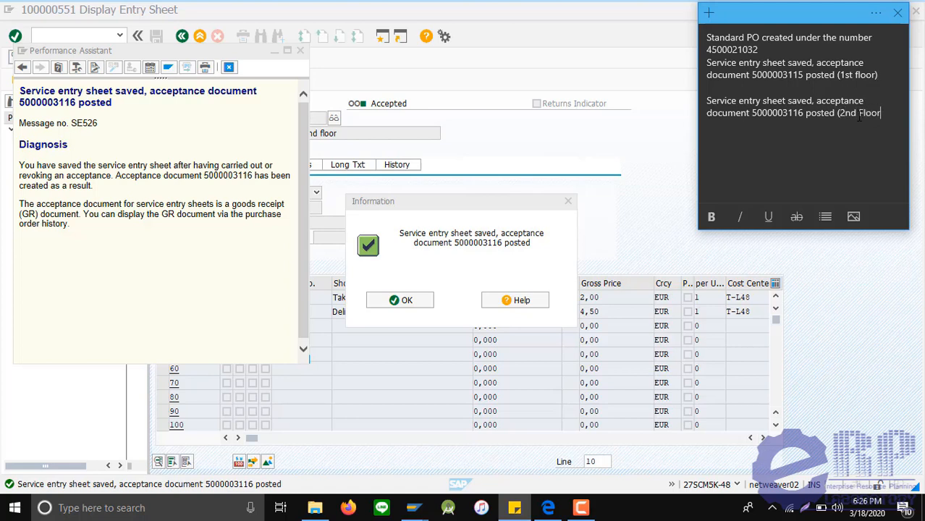
pyautogui.write(')')
pyautogui.click(860, 293)
pyautogui.click(398, 304)
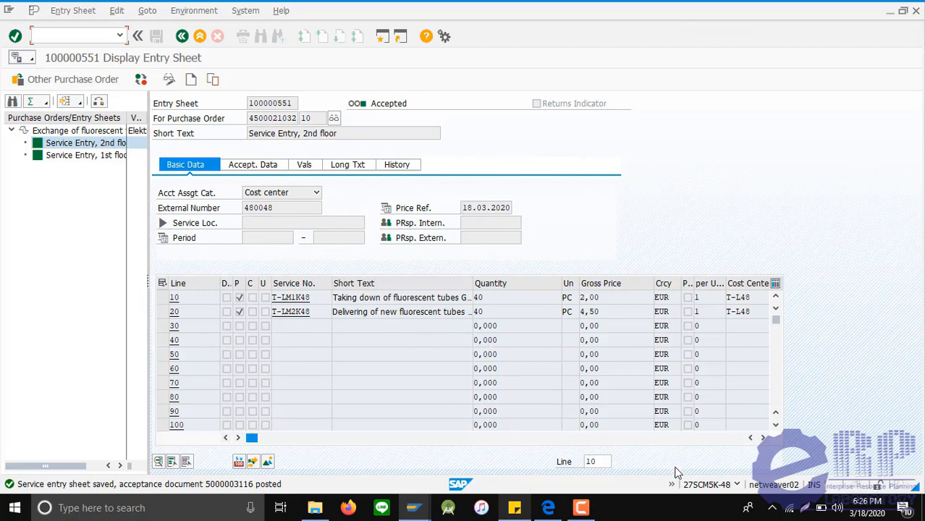
pyautogui.click(581, 509)
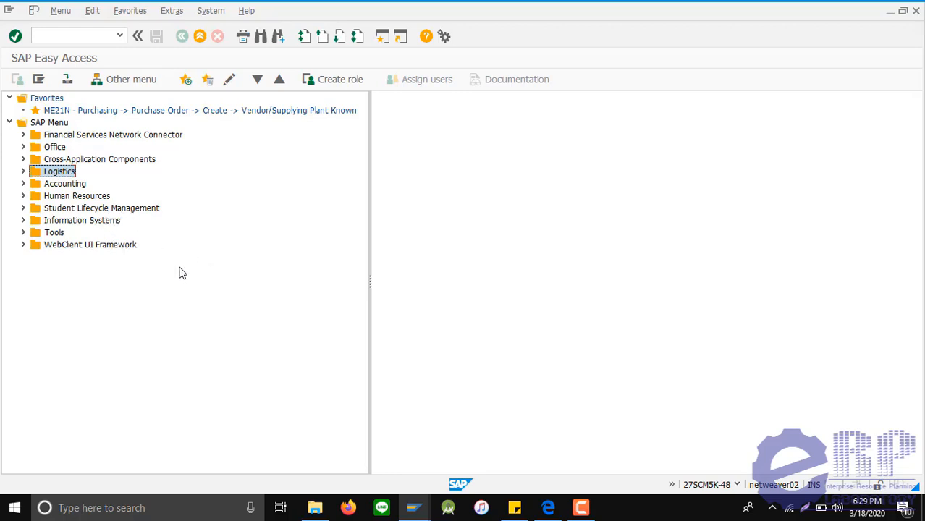
# Open the MIRO - Enter Invoice transaction from Logistics Invoice Verification in Materials Management and dismiss the information message.
pyautogui.click(23, 172)
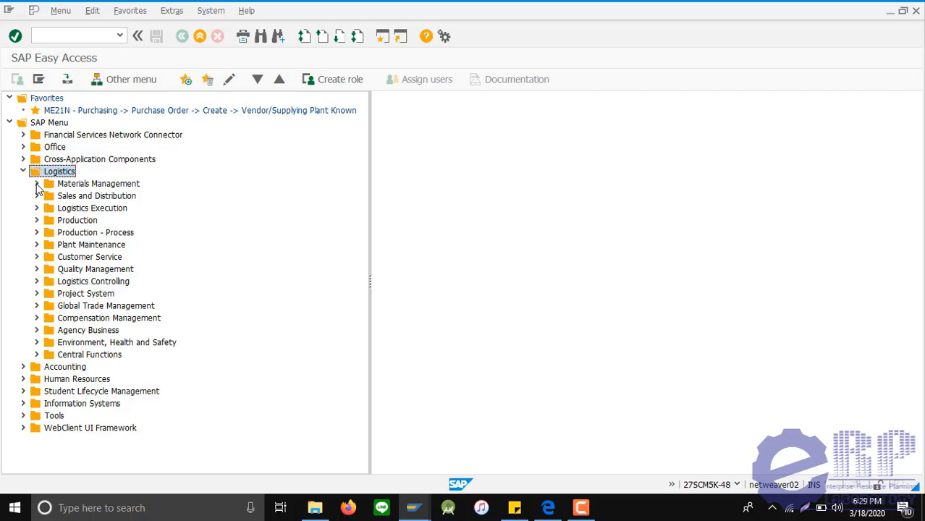
pyautogui.click(37, 184)
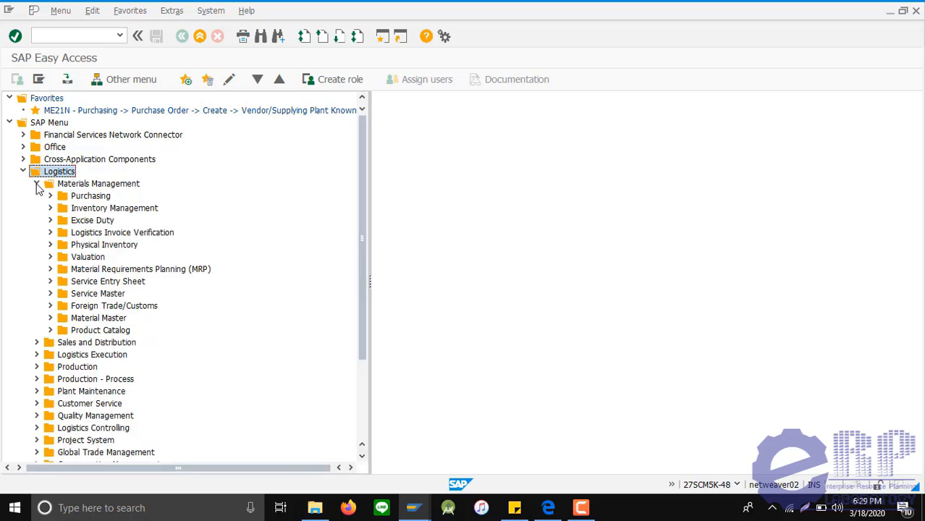
pyautogui.click(49, 233)
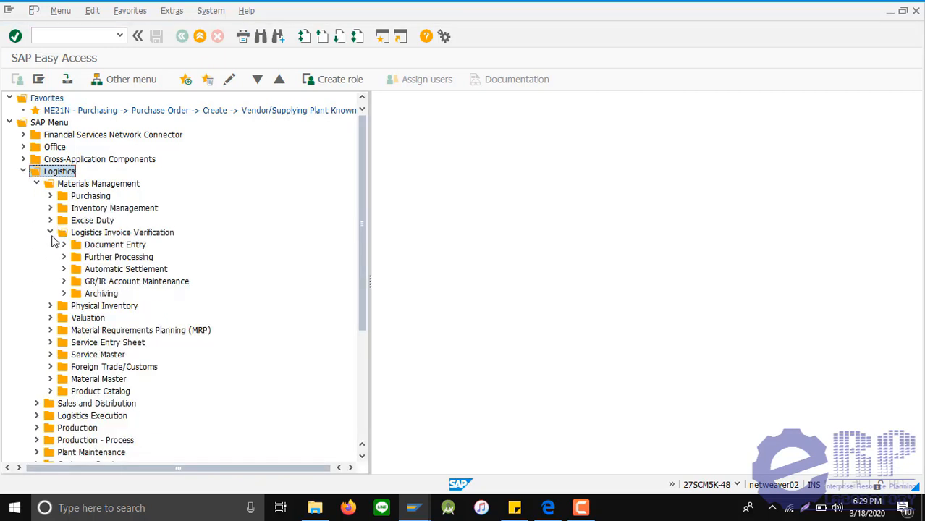
pyautogui.click(63, 245)
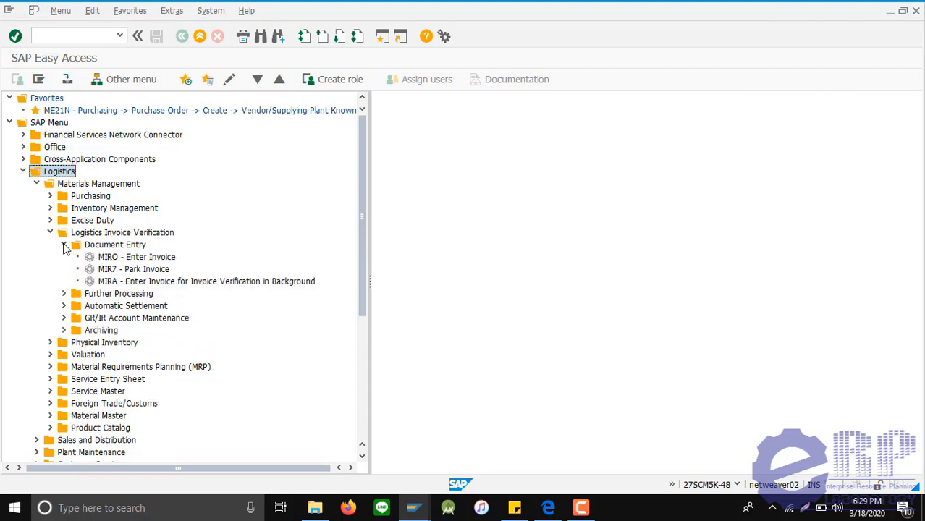
pyautogui.doubleClick(154, 259)
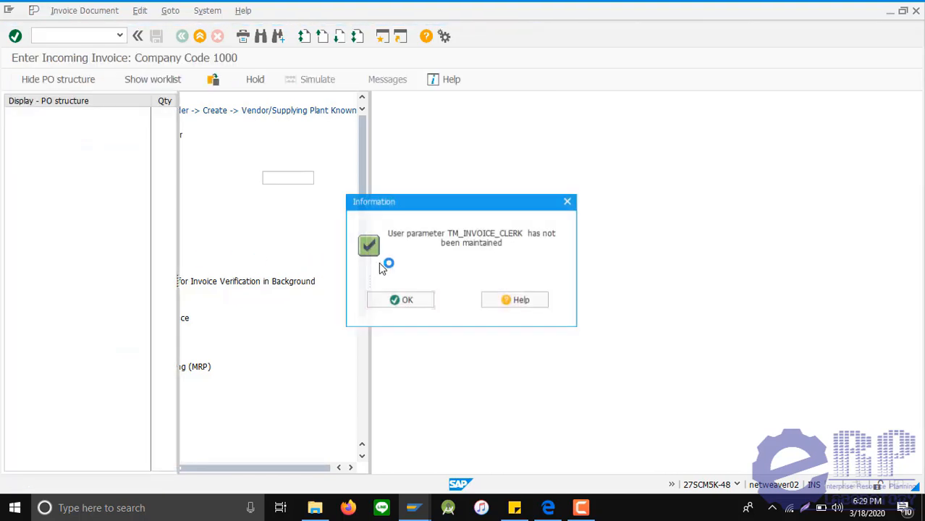
pyautogui.click(383, 303)
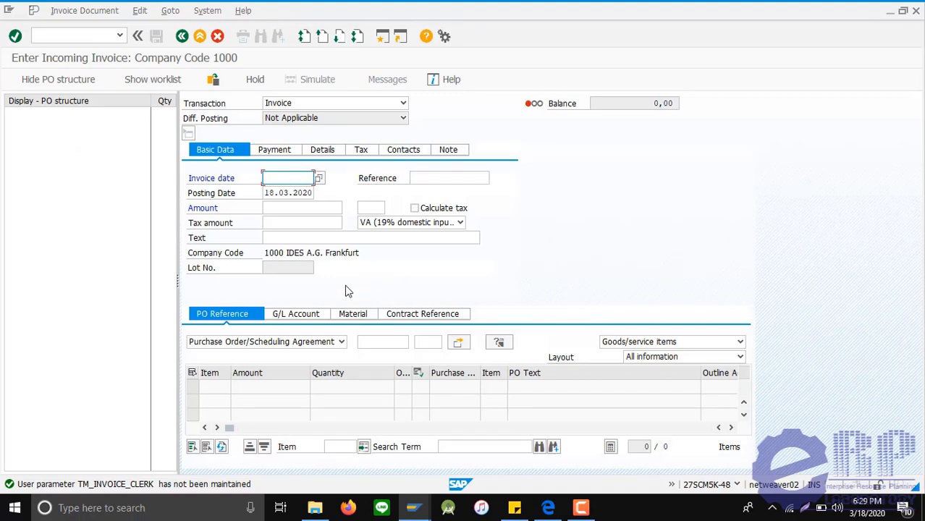
# Set the invoice date to 18.03.2020, the amount to 880 and the tax amount to 80.
pyautogui.click(316, 182)
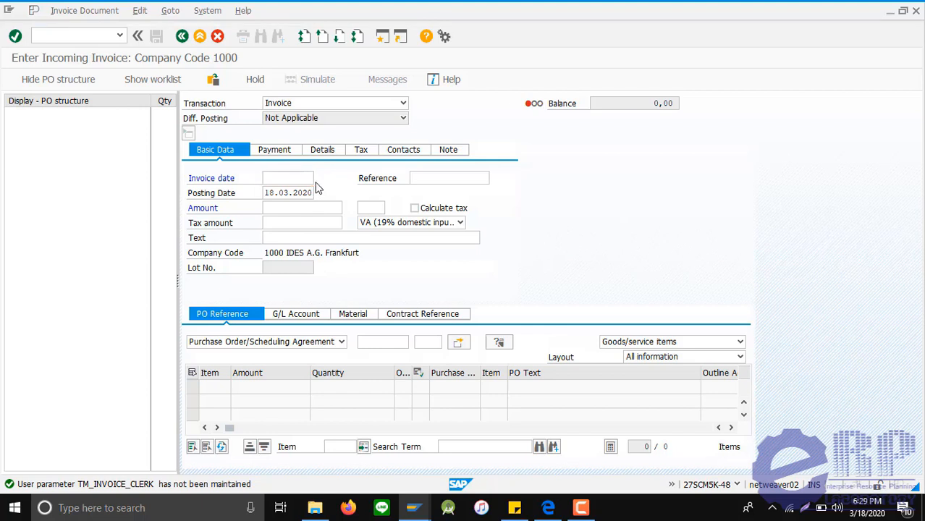
pyautogui.click(317, 184)
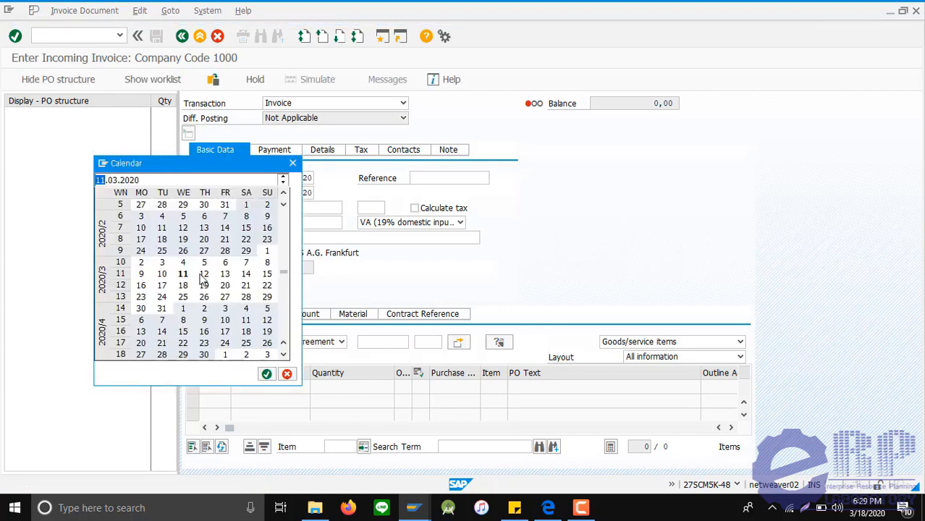
pyautogui.doubleClick(183, 285)
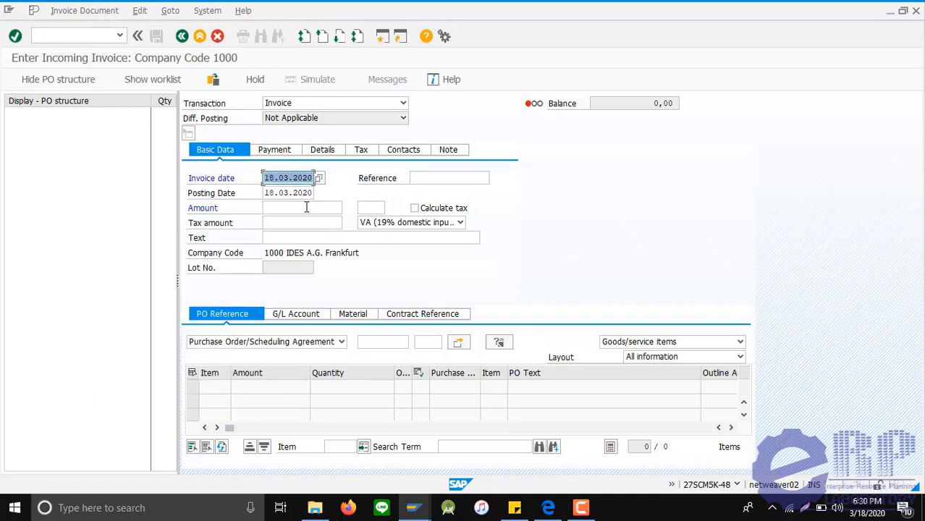
pyautogui.click(306, 208)
pyautogui.write('880')
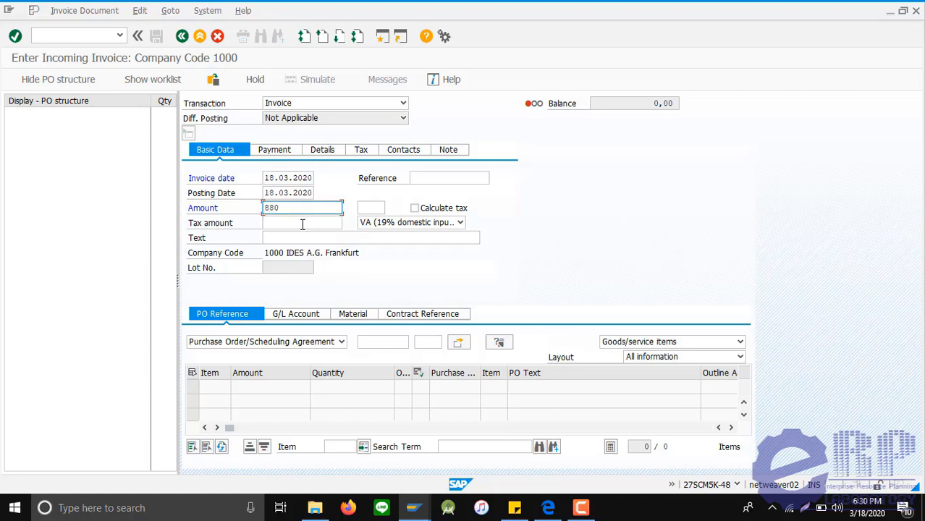
pyautogui.click(303, 224)
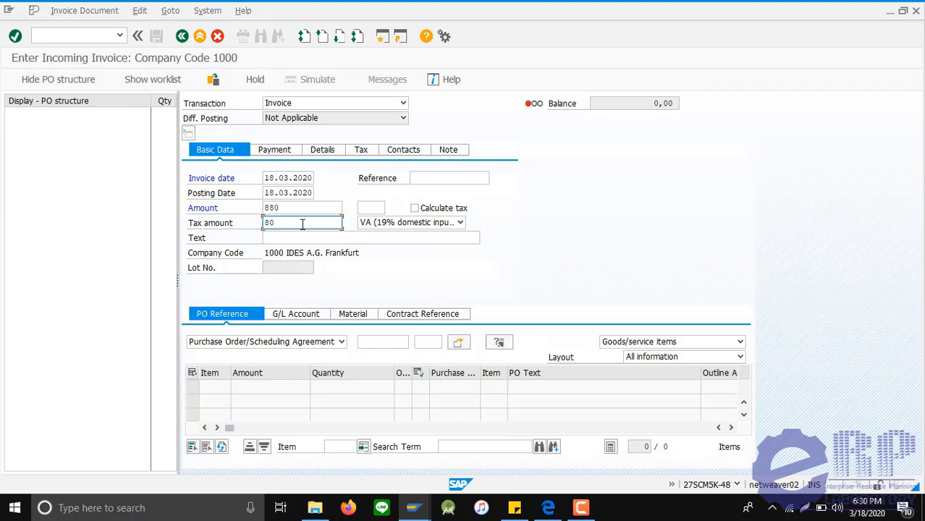
# Set the invoice reference to RE-E148 and the tax code to 1I (Input tax 10%).
pyautogui.click(436, 177)
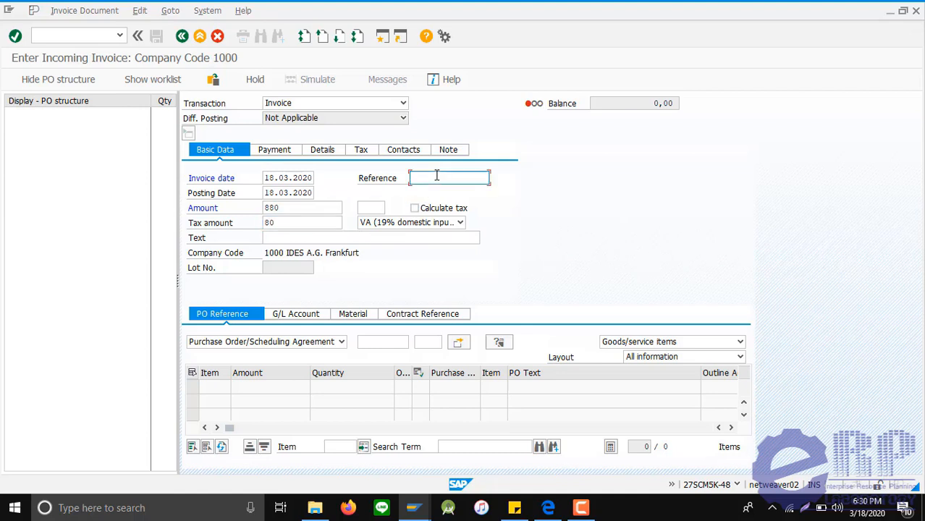
pyautogui.write('RE-')
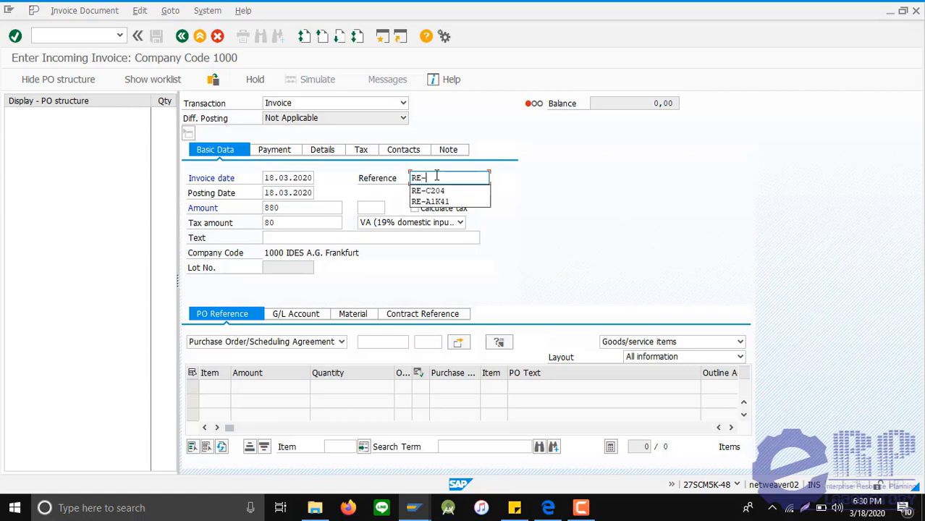
pyautogui.write('E')
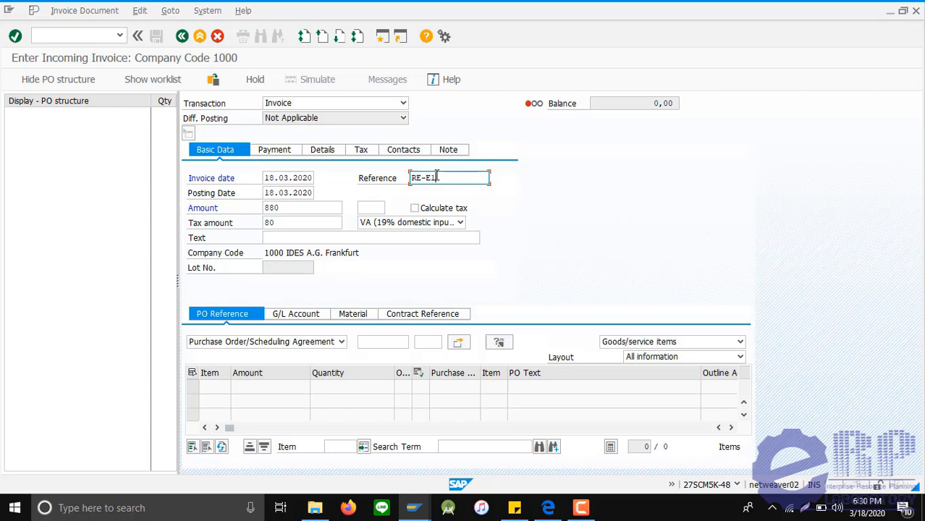
pyautogui.write('148')
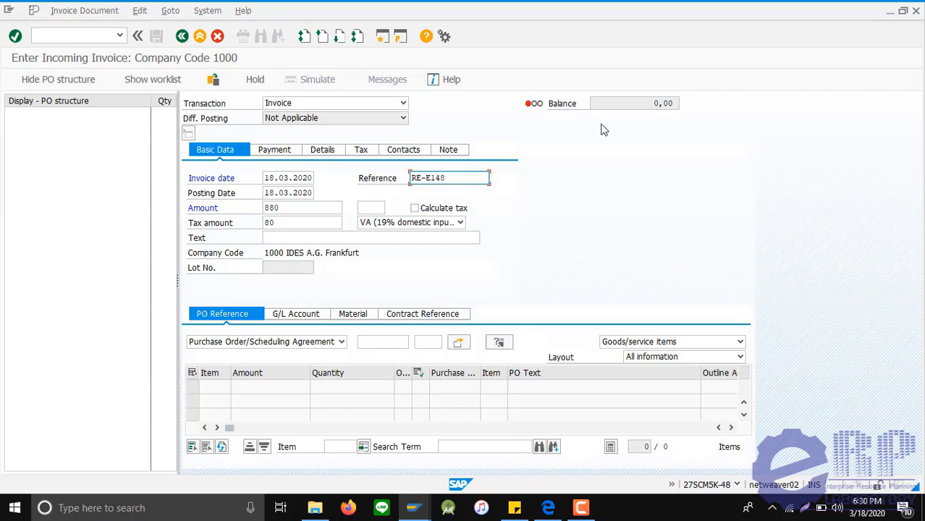
pyautogui.click(459, 223)
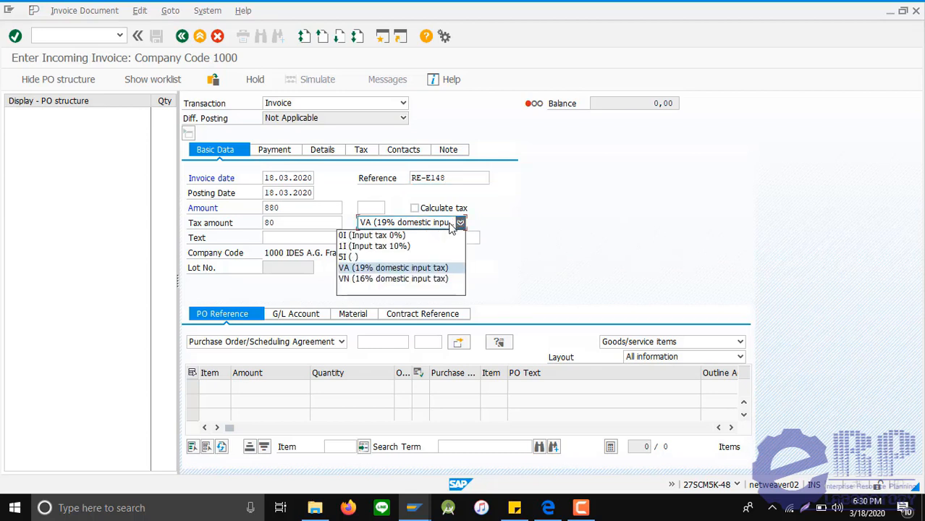
pyautogui.click(438, 247)
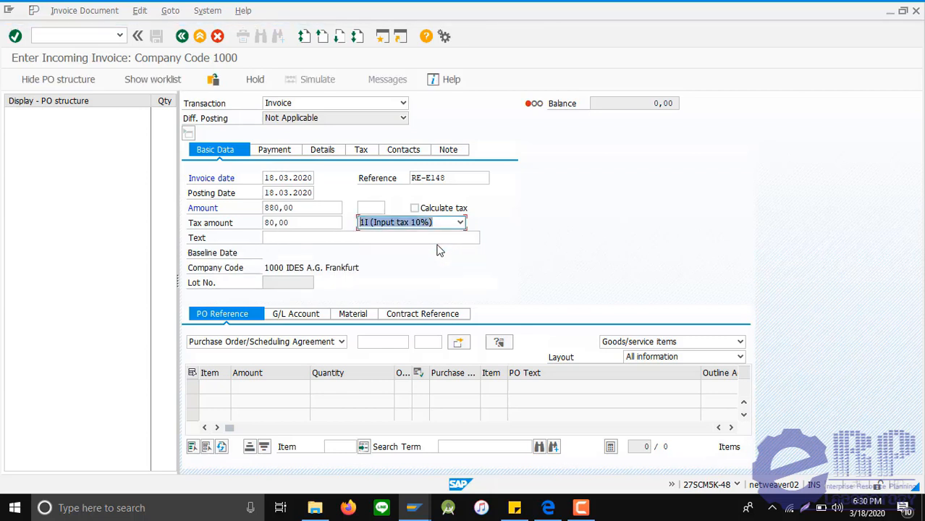
# Find EUR in the currency key list and set it as the invoice currency.
pyautogui.click(373, 209)
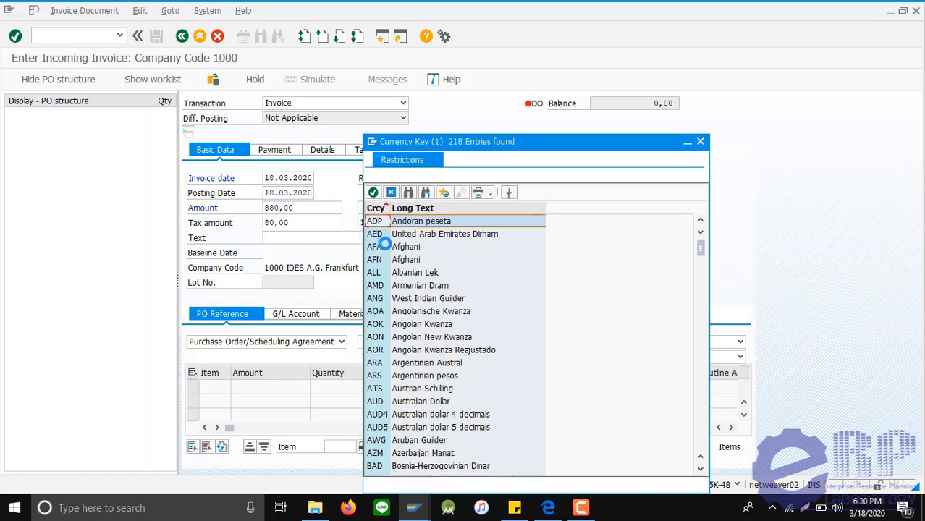
pyautogui.click(409, 191)
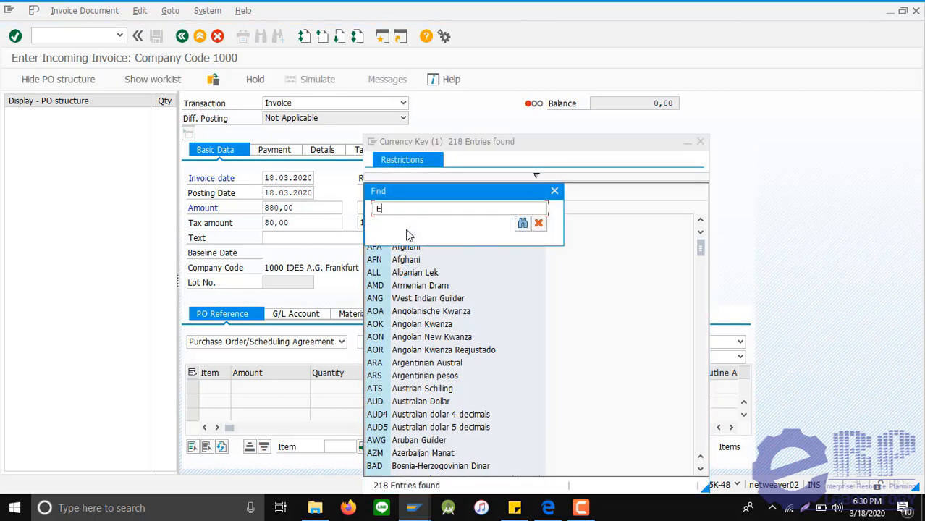
pyautogui.press('Return')
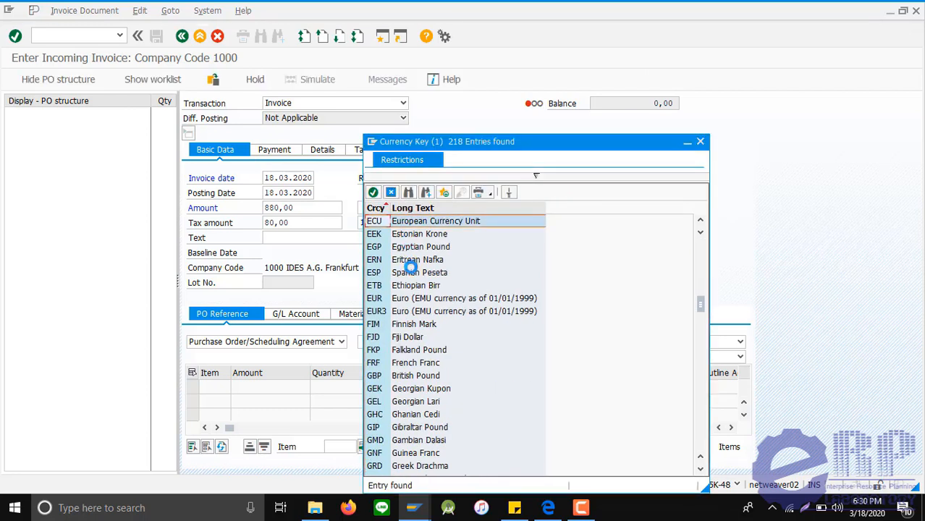
pyautogui.click(397, 301)
pyautogui.click(373, 192)
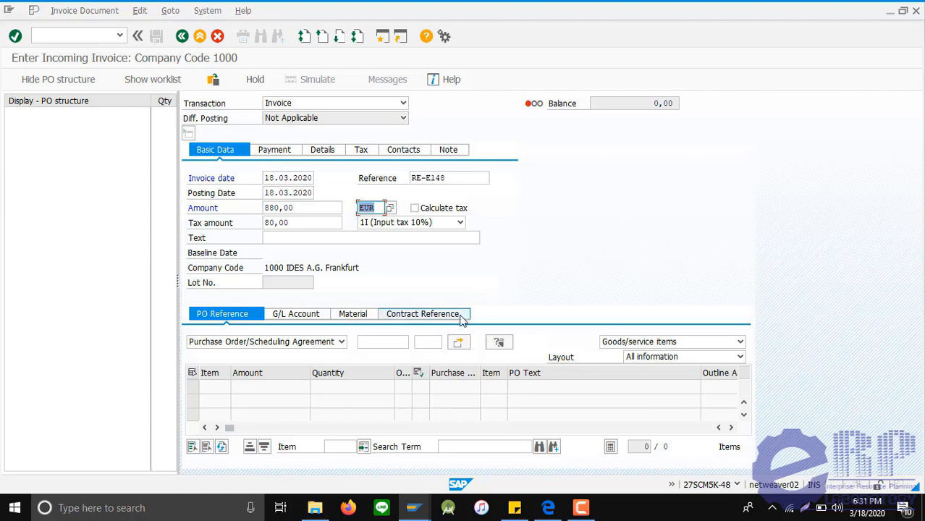
# Copy the purchase order number from the sticky note into the invoice's PO reference and load its service items.
pyautogui.click(379, 342)
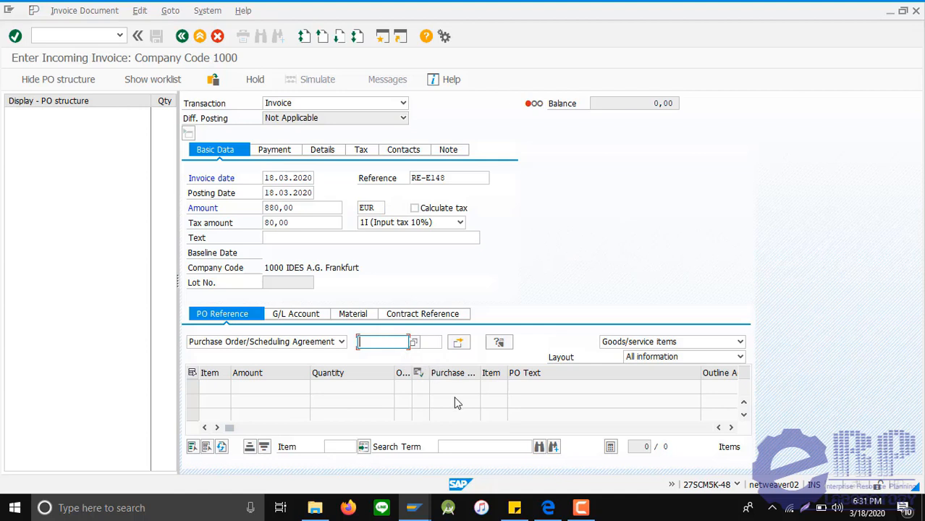
pyautogui.click(514, 507)
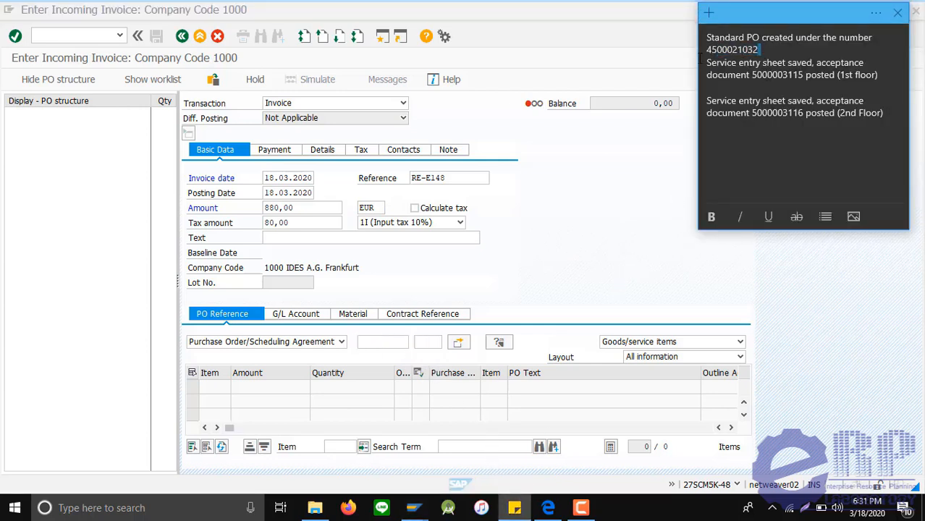
pyautogui.doubleClick(729, 50)
pyautogui.hotkey('ctrl', 'c')
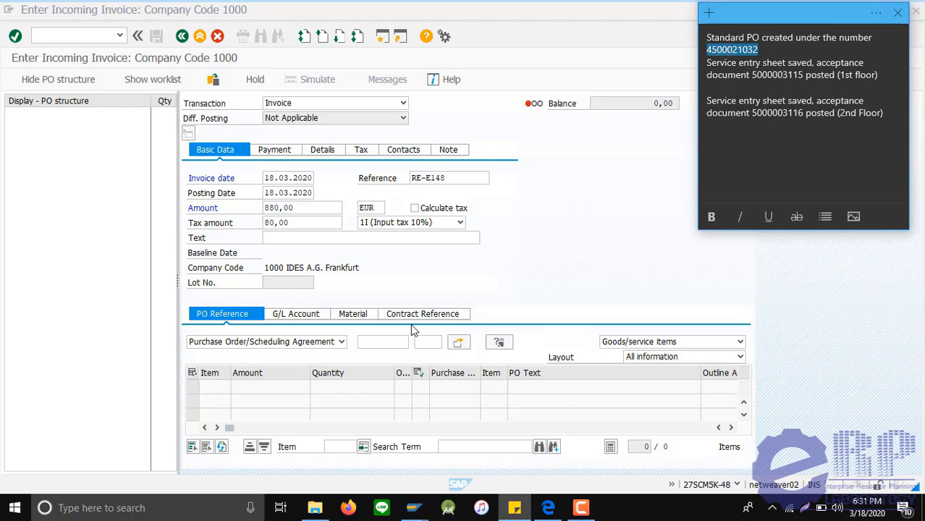
pyautogui.click(394, 342)
pyautogui.hotkey('ctrl', 'v')
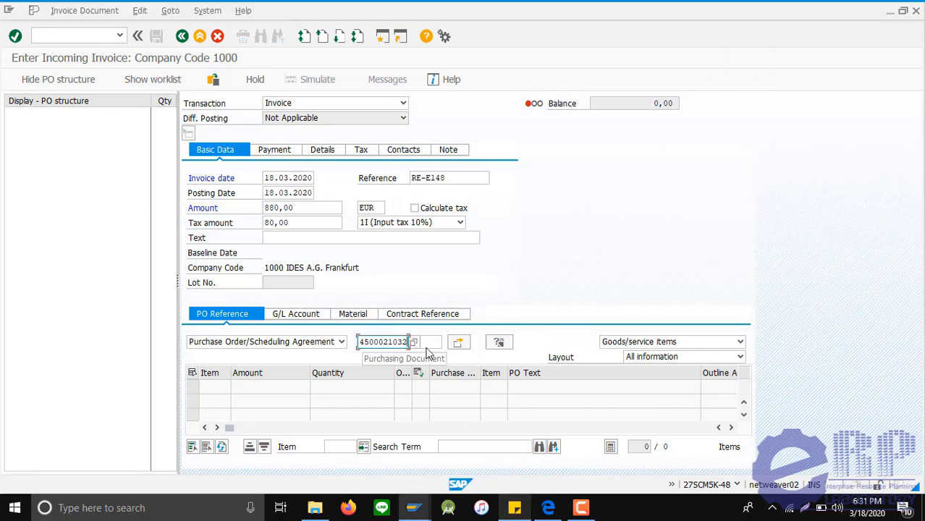
pyautogui.press('Return')
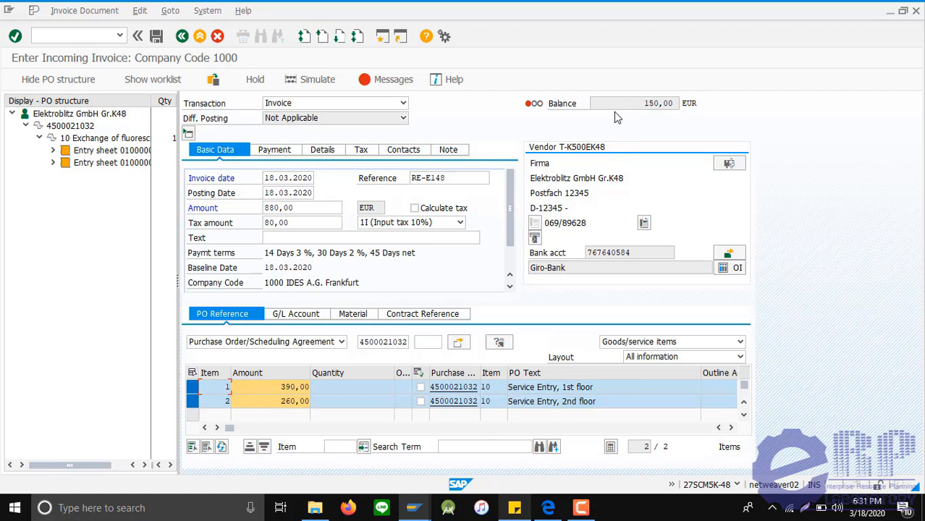
# Set the tax amount to 230 and post the invoice.
pyautogui.click(315, 223)
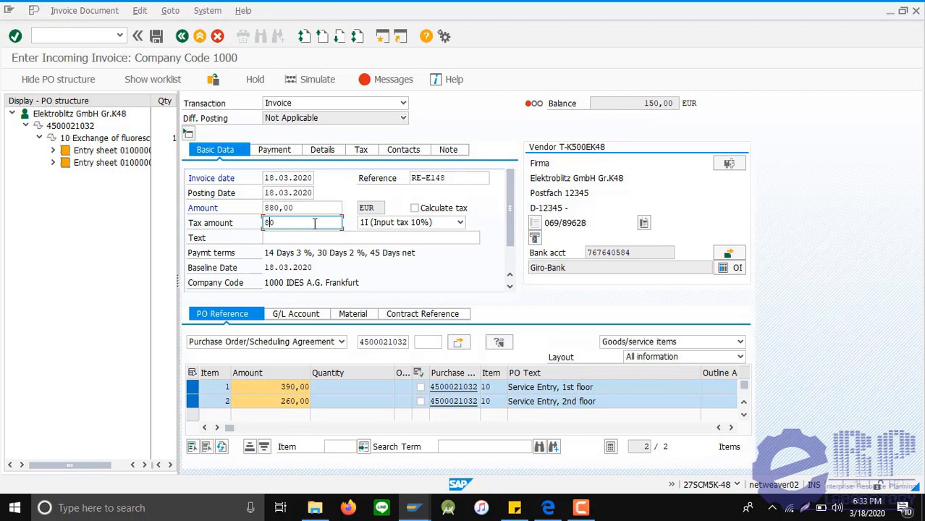
pyautogui.press('BackSpace')
pyautogui.press('BackSpace')
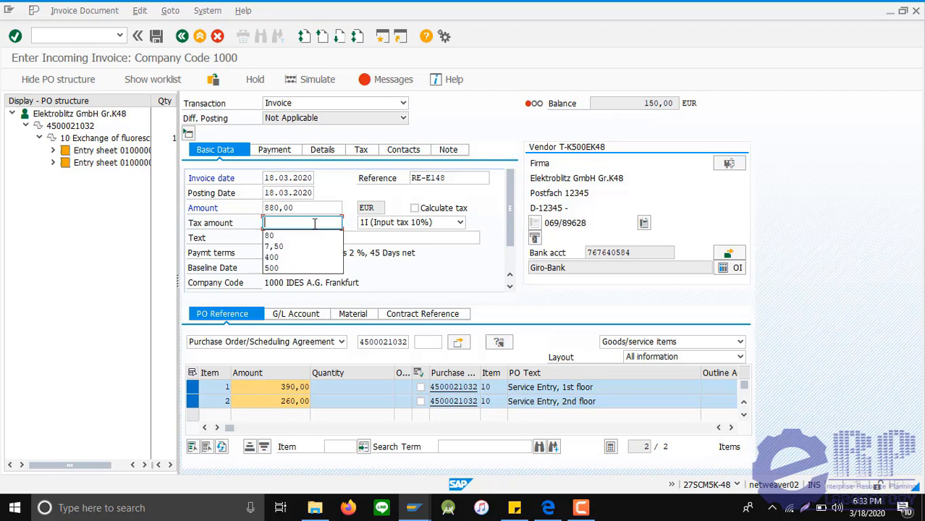
pyautogui.write('230')
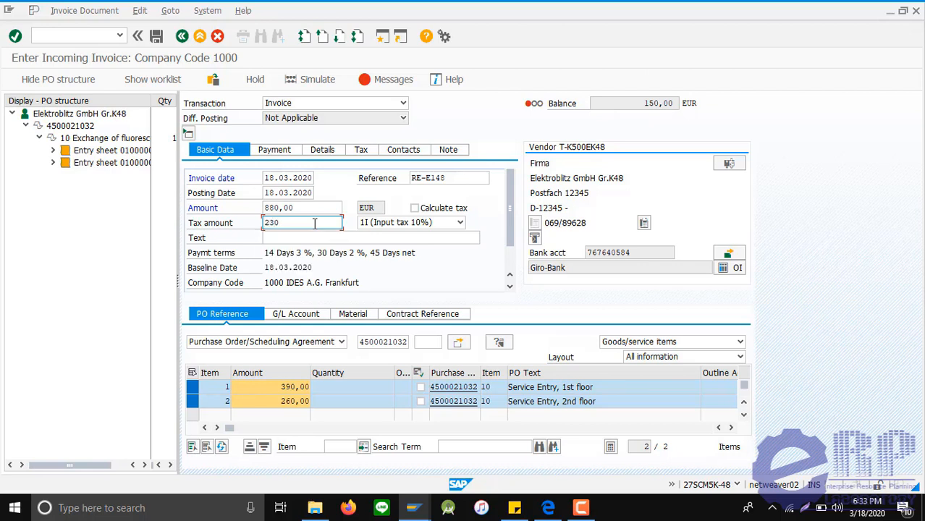
pyautogui.press('Return')
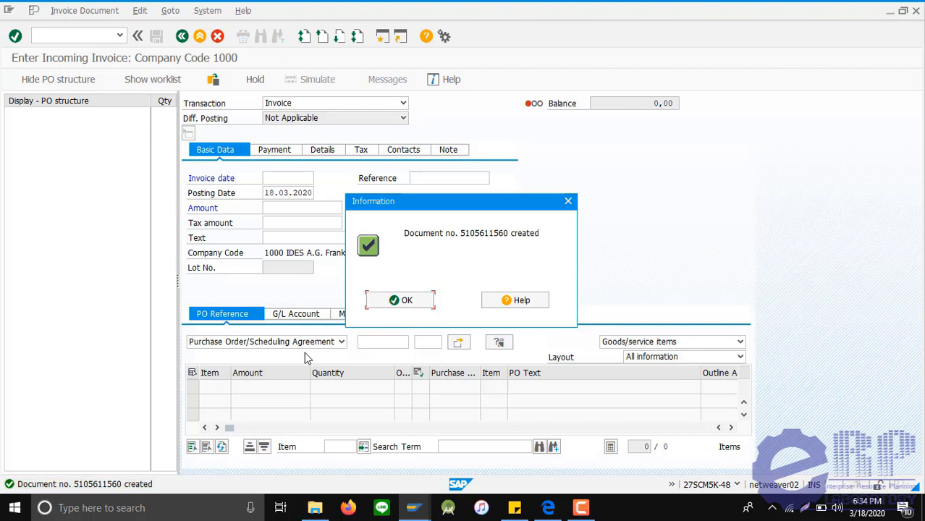
# Copy the invoice document message from its long text into the sticky note below a blank line, and close both message windows.
pyautogui.click(109, 488)
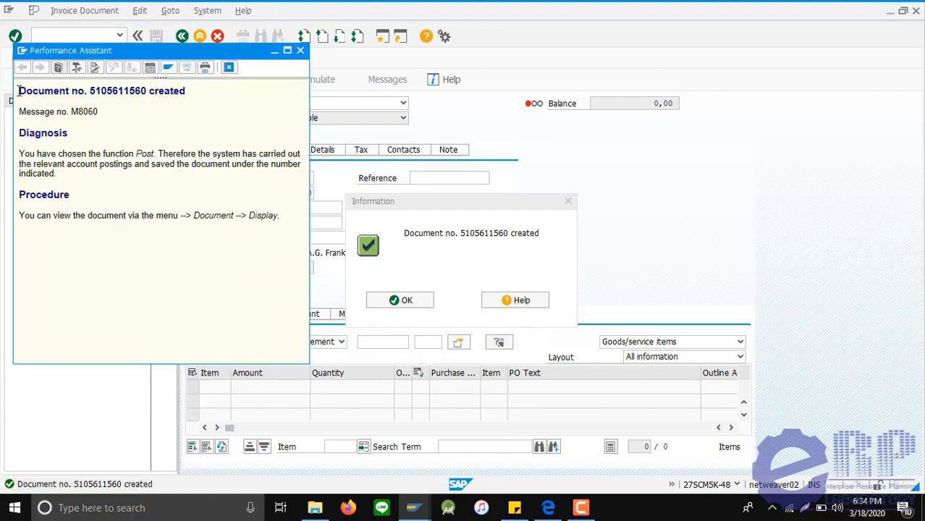
pyautogui.moveTo(20, 91); pyautogui.dragTo(170, 107)
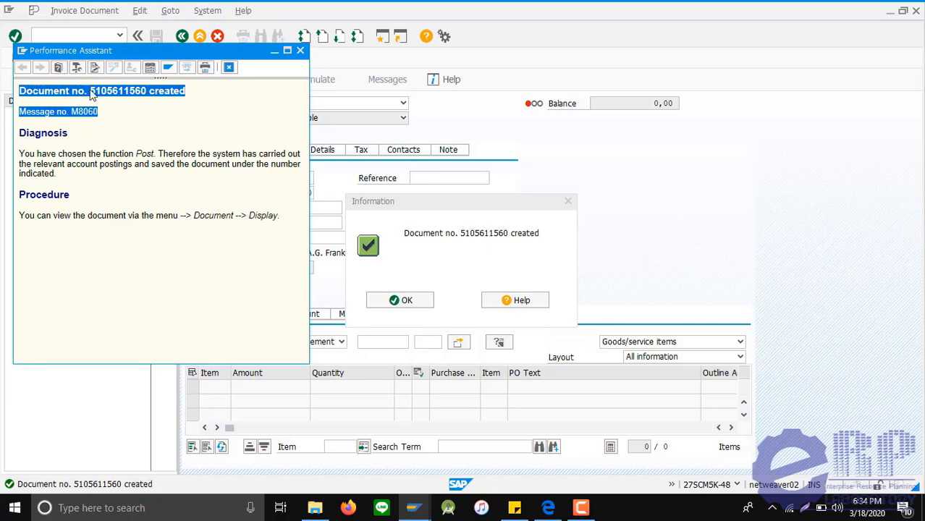
pyautogui.click(21, 95)
pyautogui.moveTo(20, 90); pyautogui.dragTo(190, 91)
pyautogui.hotkey('ctrl', 'c')
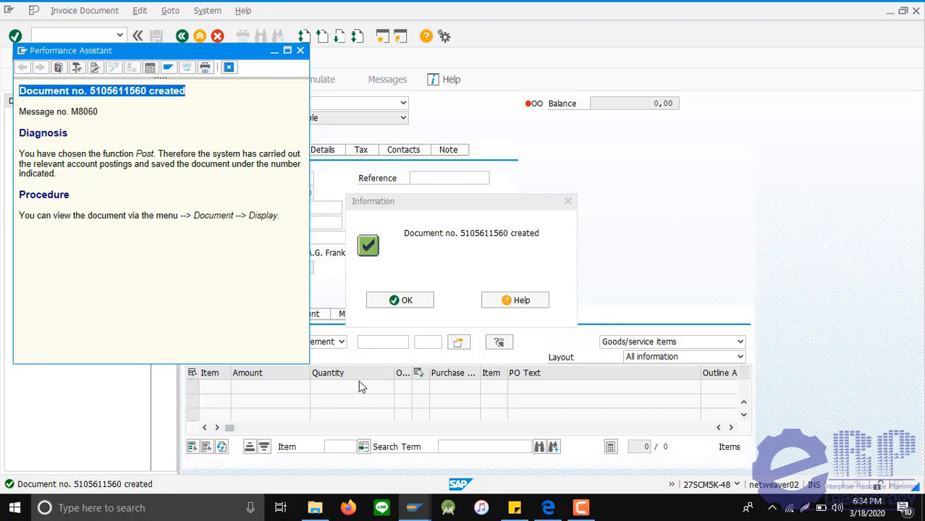
pyautogui.click(514, 508)
pyautogui.click(893, 121)
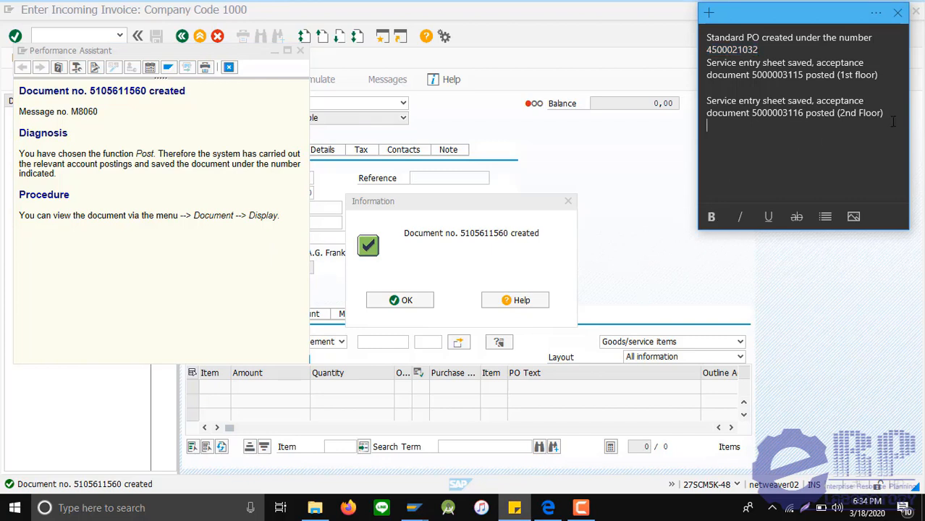
pyautogui.hotkey('ctrl', 'v')
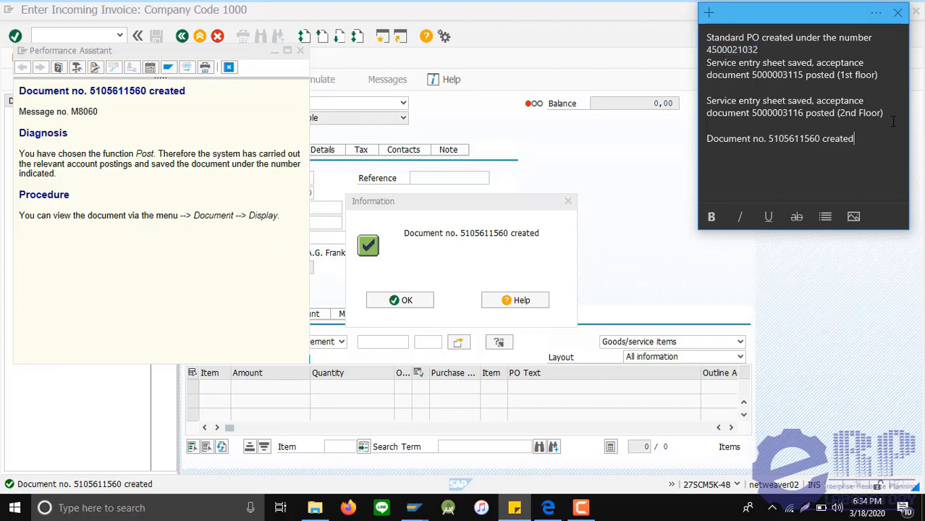
pyautogui.click(300, 52)
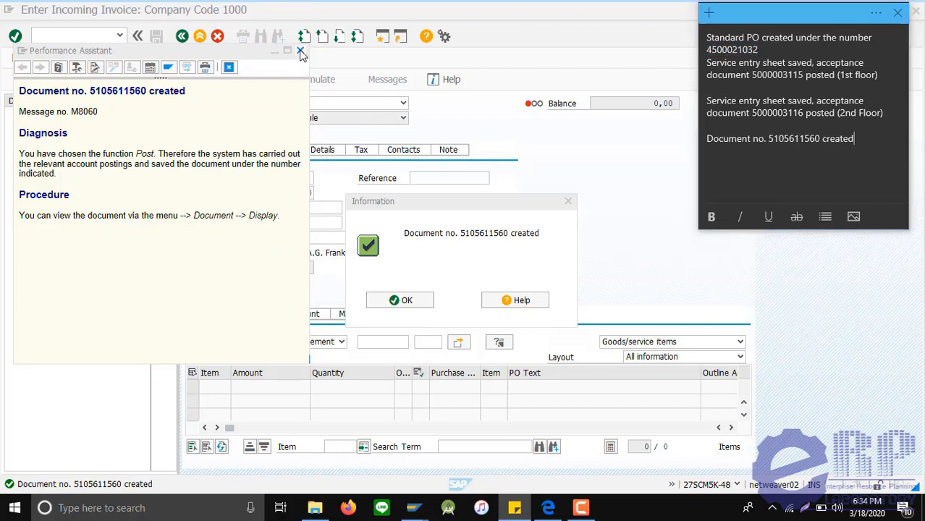
pyautogui.press('Return')
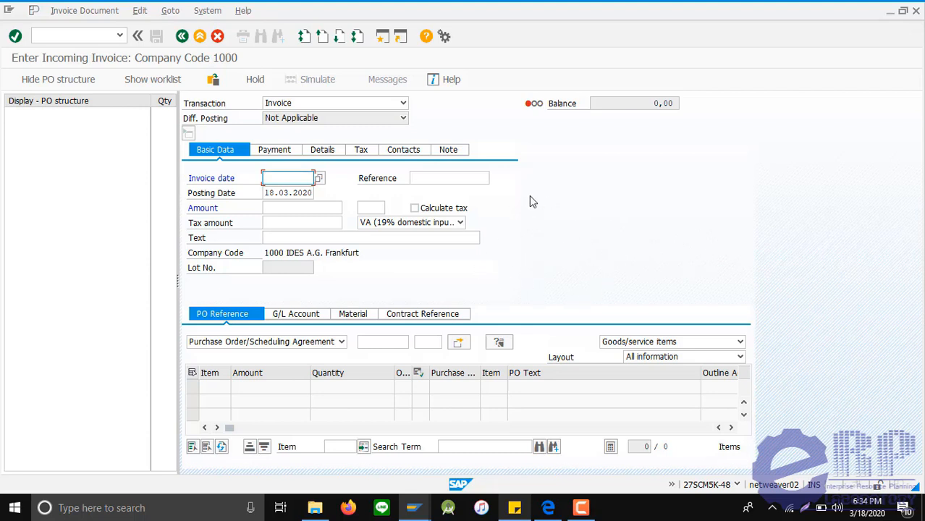
# Leave invoice entry with /N and open the ME23N - Display transaction for purchase orders in Materials Management Purchasing.
pyautogui.click(81, 37)
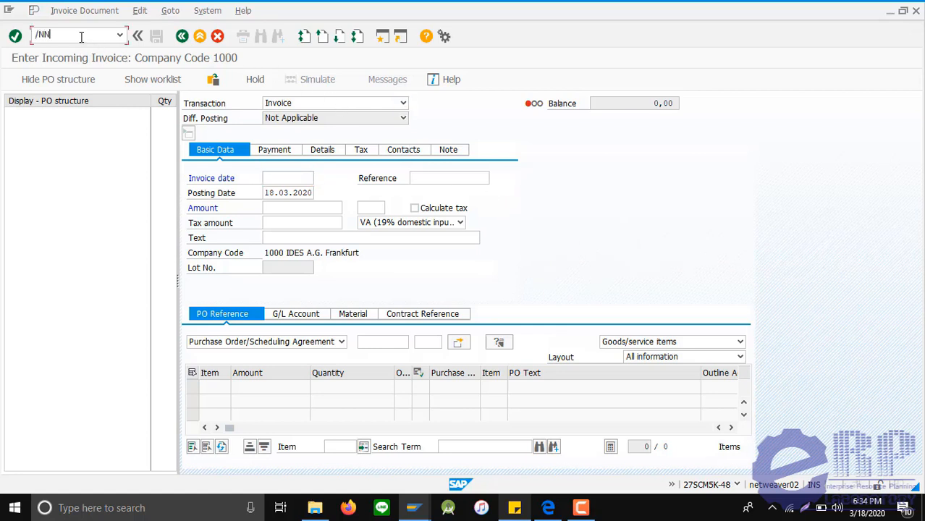
pyautogui.write('/N')
pyautogui.press('Return')
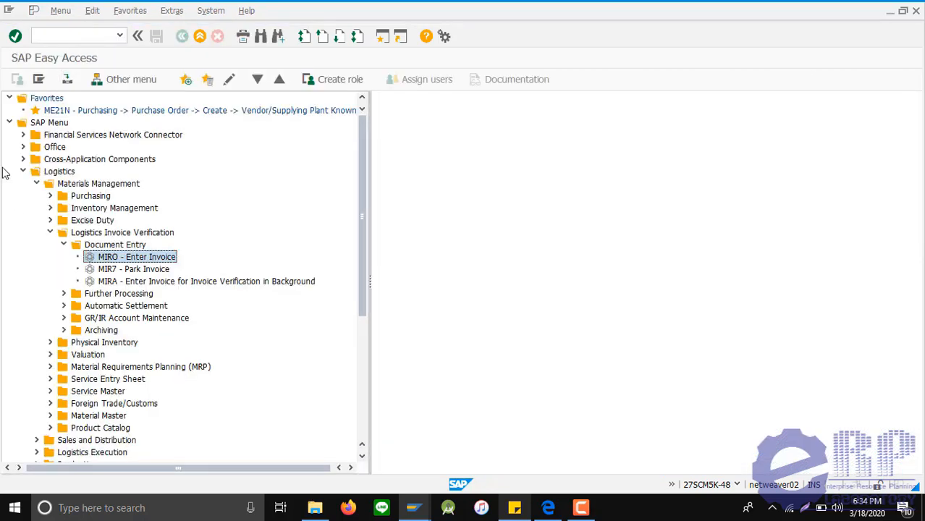
pyautogui.click(50, 196)
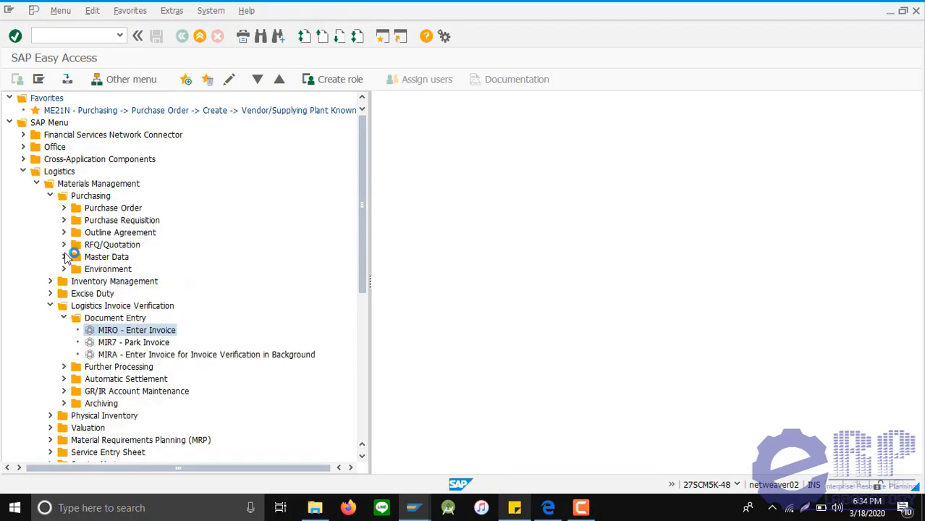
pyautogui.click(50, 306)
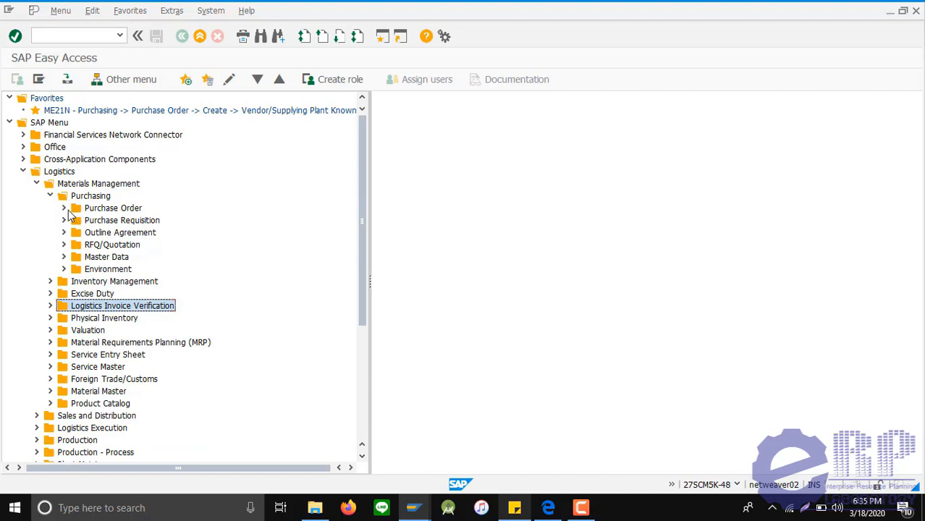
pyautogui.click(65, 209)
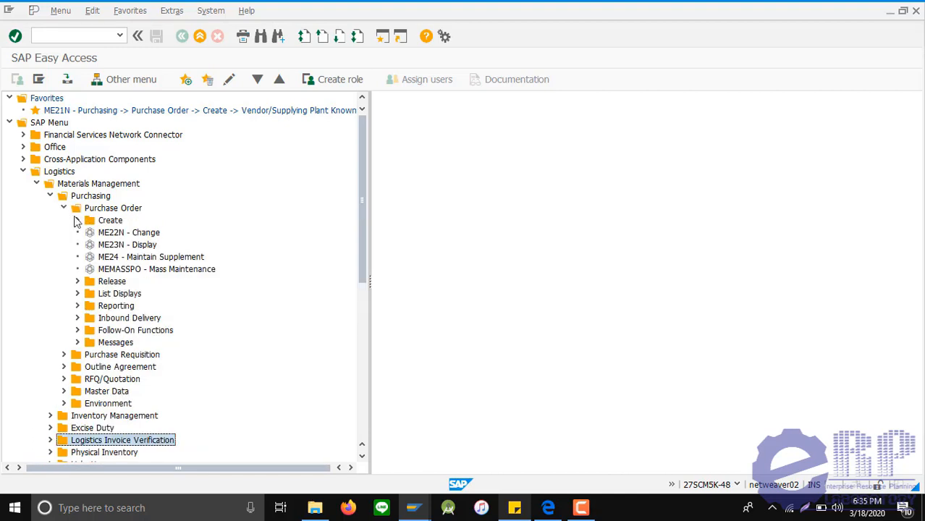
pyautogui.doubleClick(105, 245)
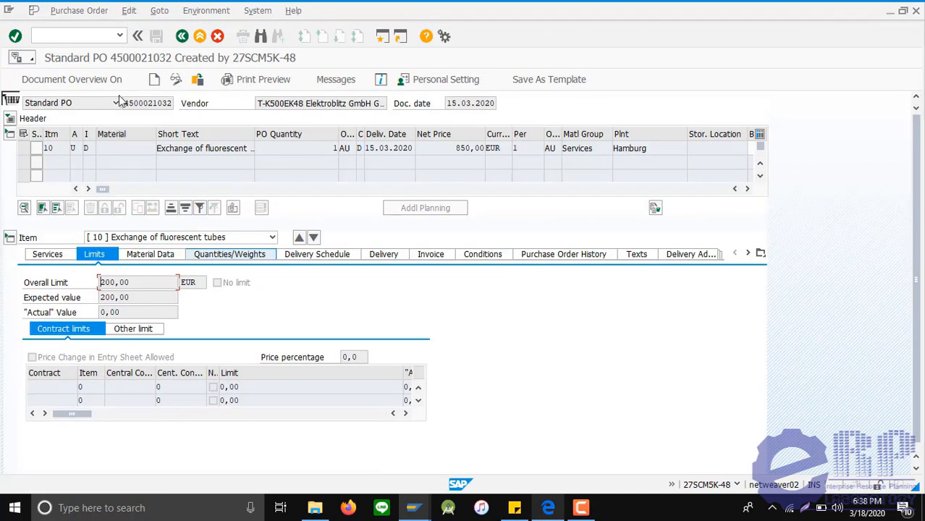
# Load the purchase order recorded in the sticky note and open the Purchase Order History in its item details.
pyautogui.click(197, 79)
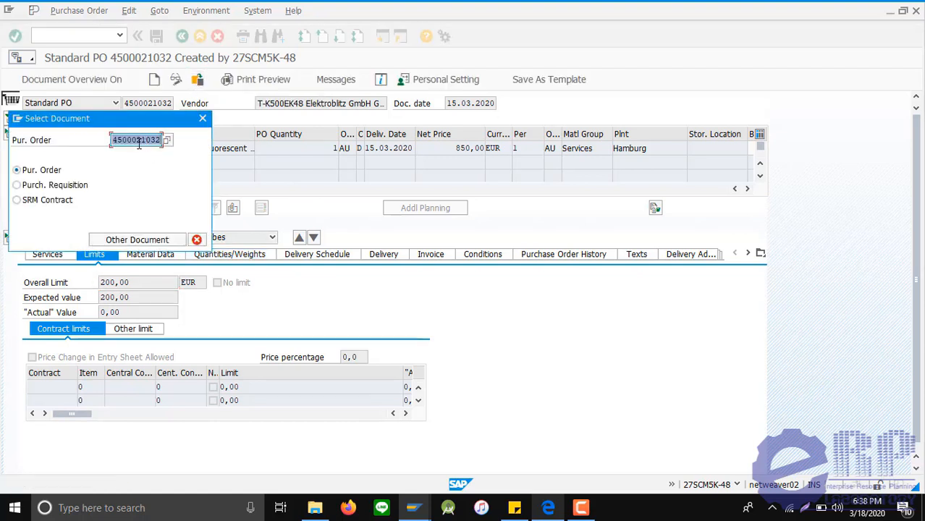
pyautogui.click(515, 508)
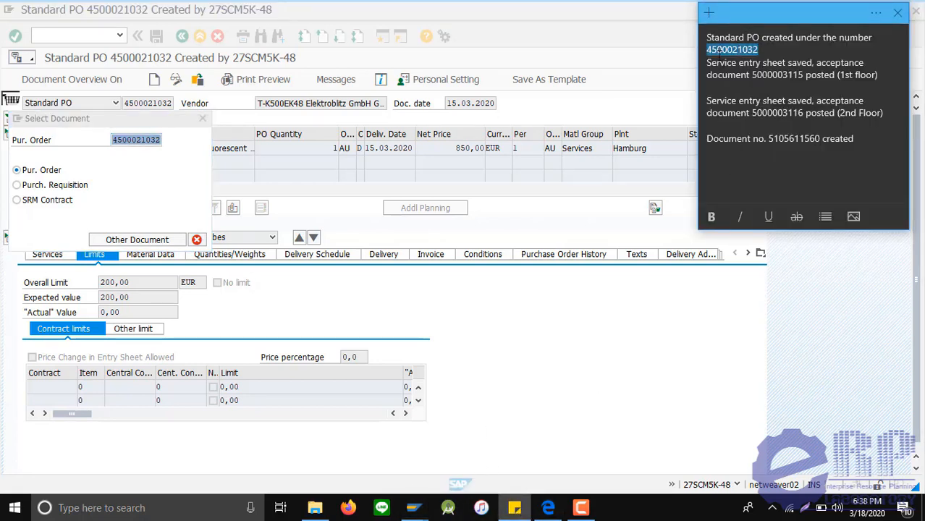
pyautogui.click(163, 245)
pyautogui.click(163, 245)
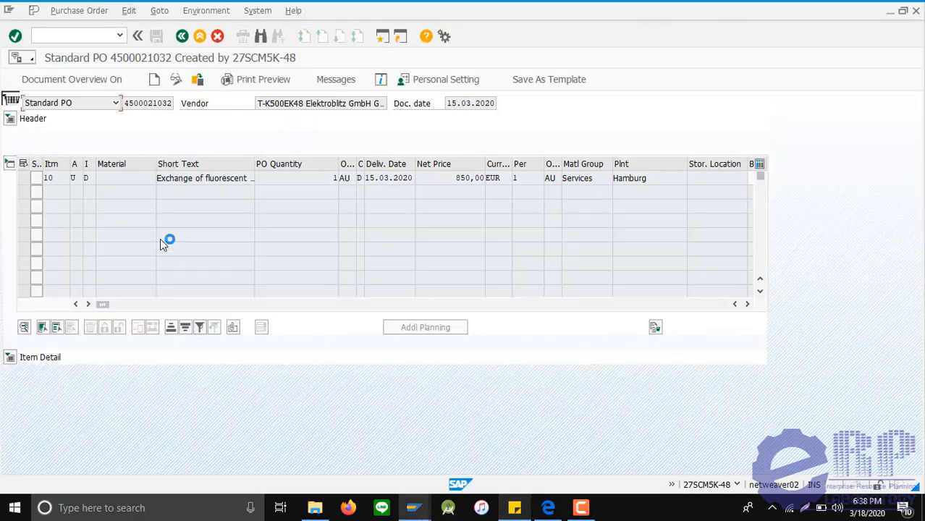
pyautogui.click(10, 358)
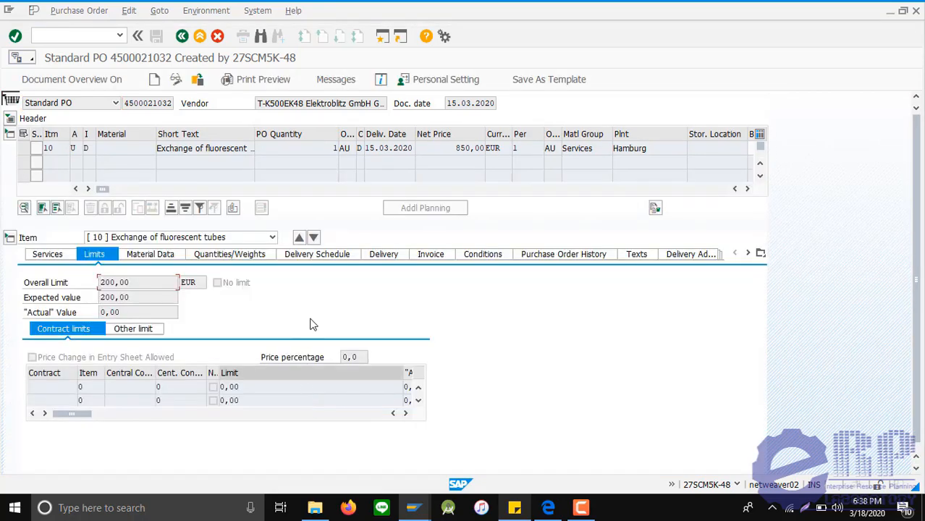
pyautogui.click(543, 257)
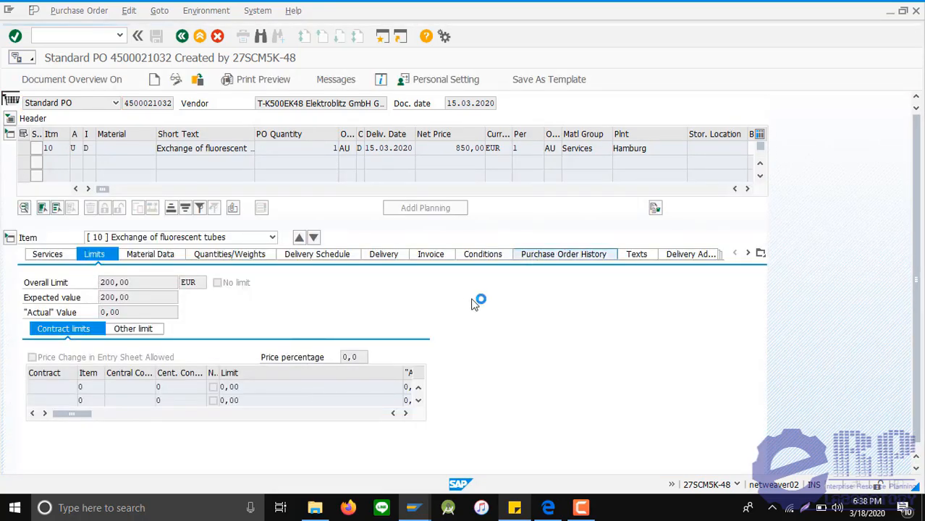